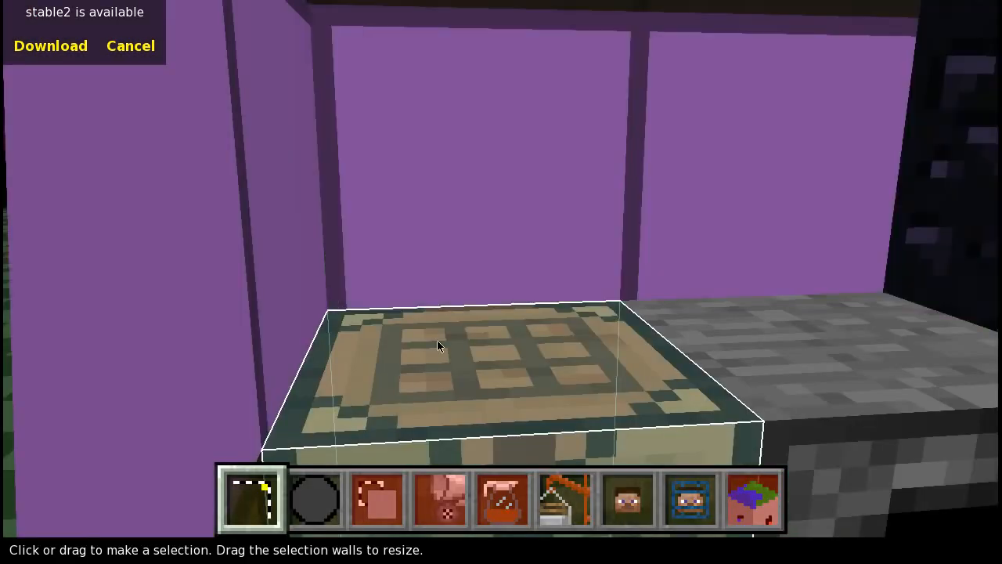
Fly out of the glass-roofed building and look over its layout and the surrounding grassland from above
right_click(486, 307)
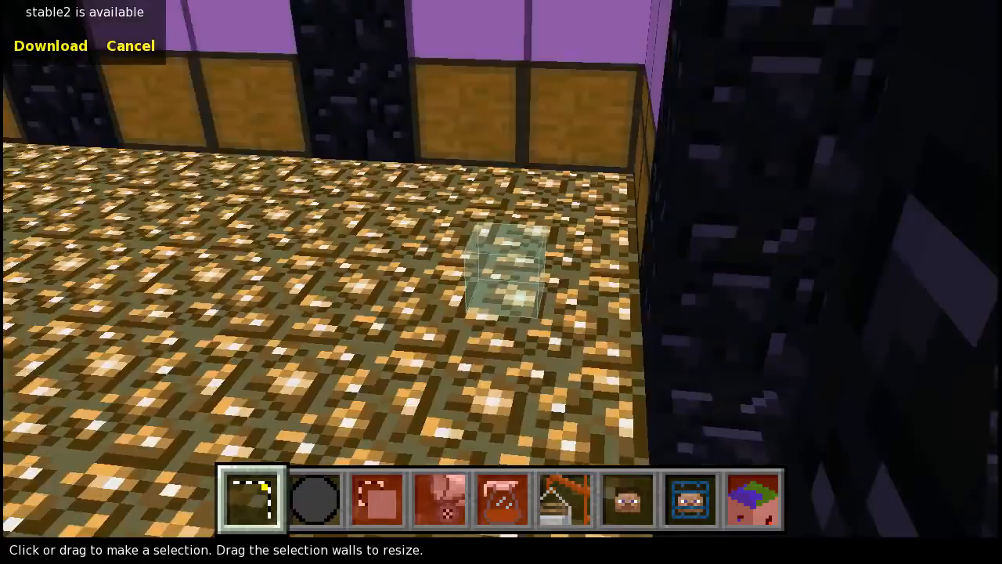
key("w")
key("w")
key("space")
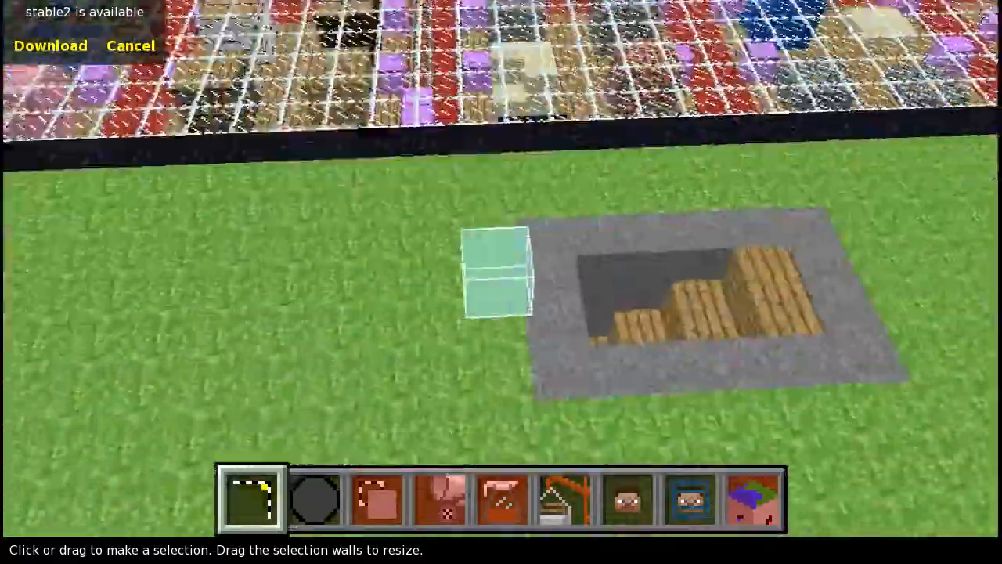
right_click(481, 304)
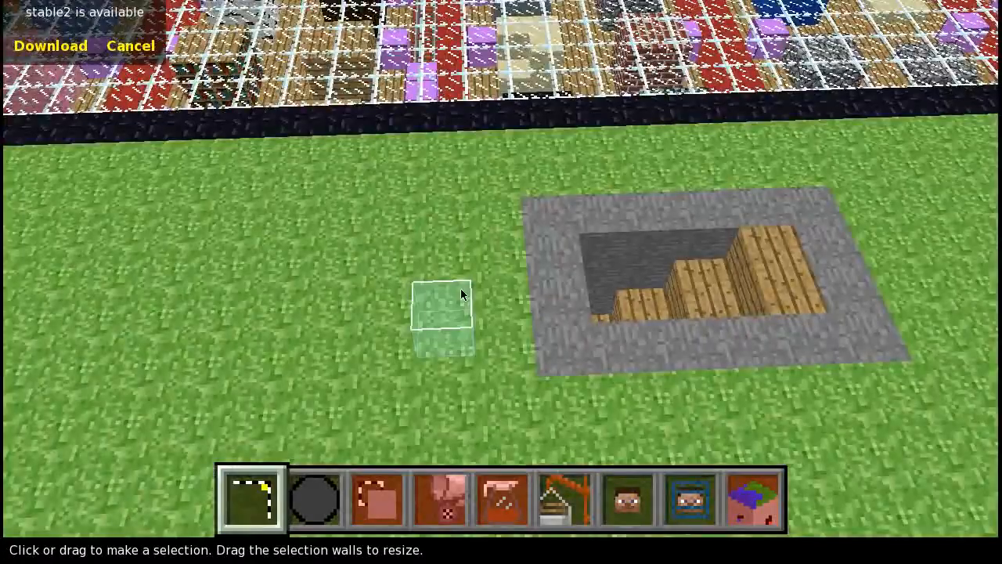
right_click(460, 288)
right_click(461, 285)
key("w")
key("s")
key("s")
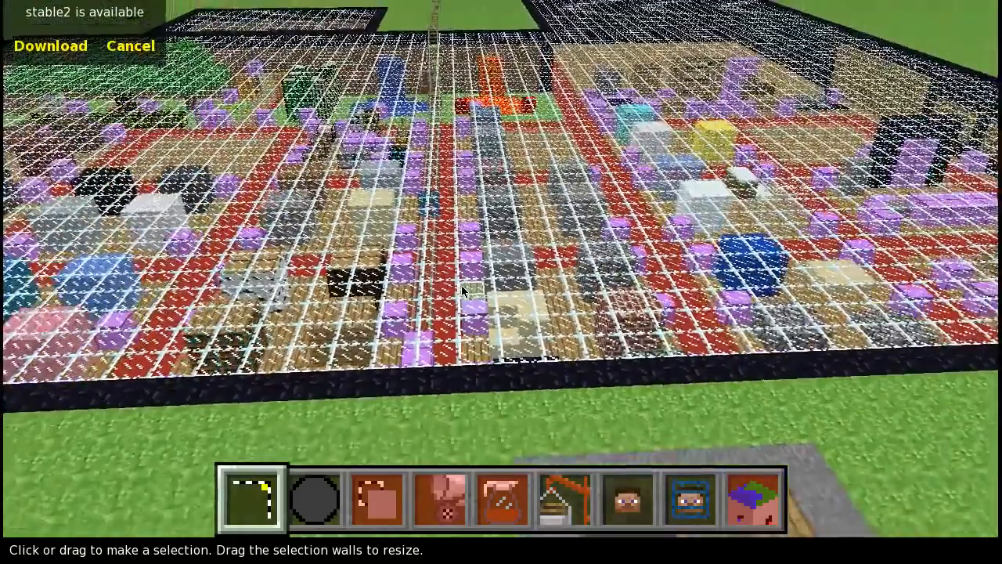
key("a")
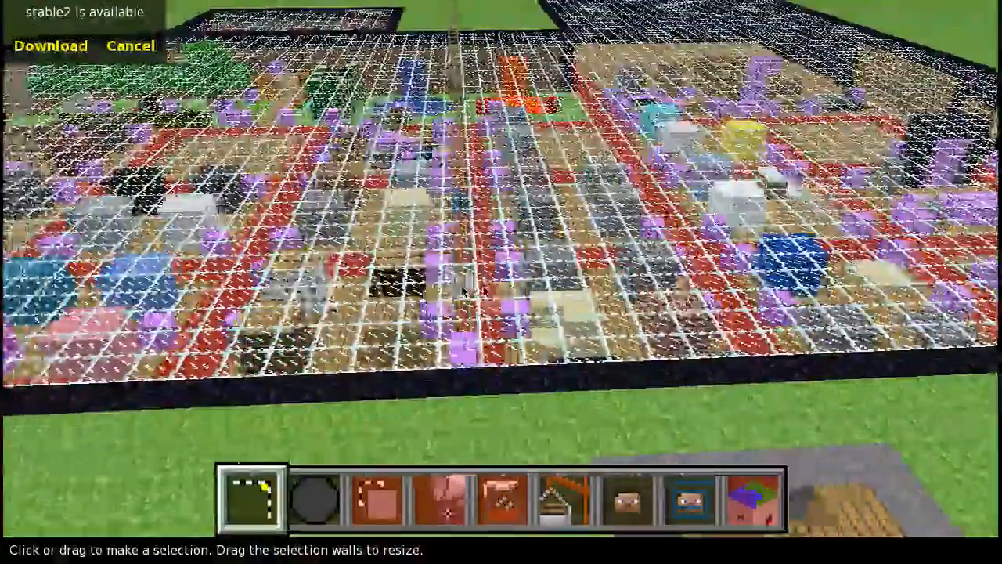
key("d")
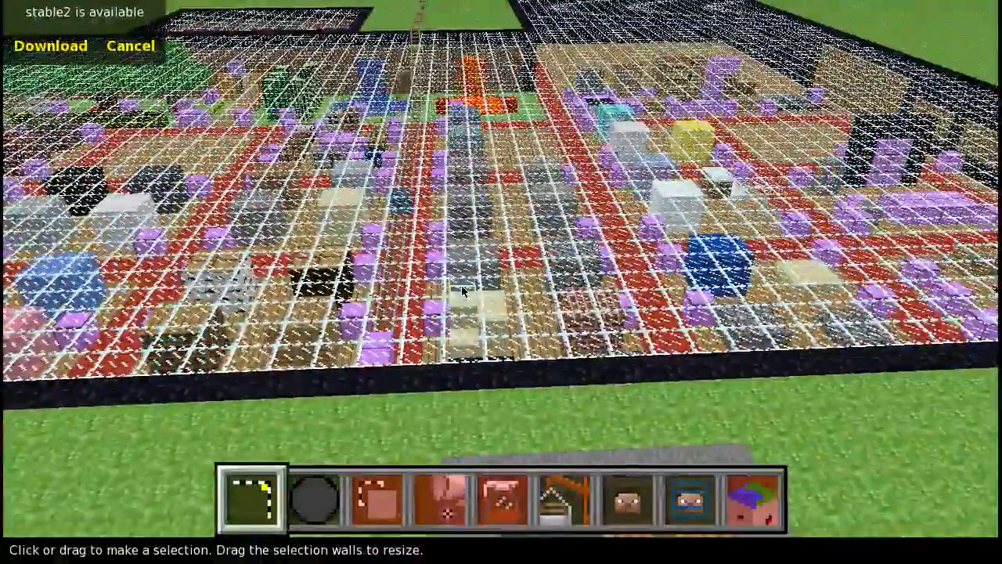
right_click(461, 285)
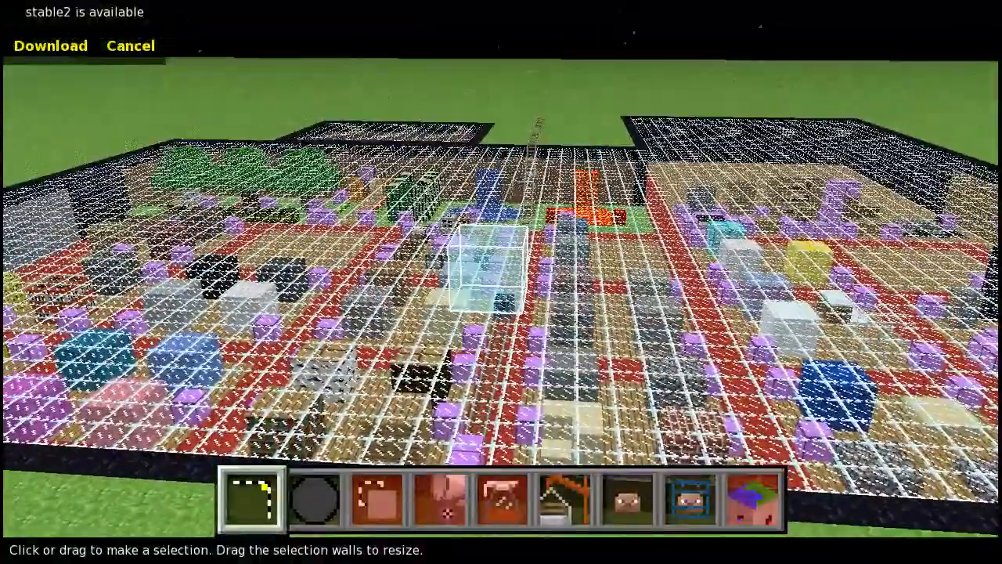
key("space")
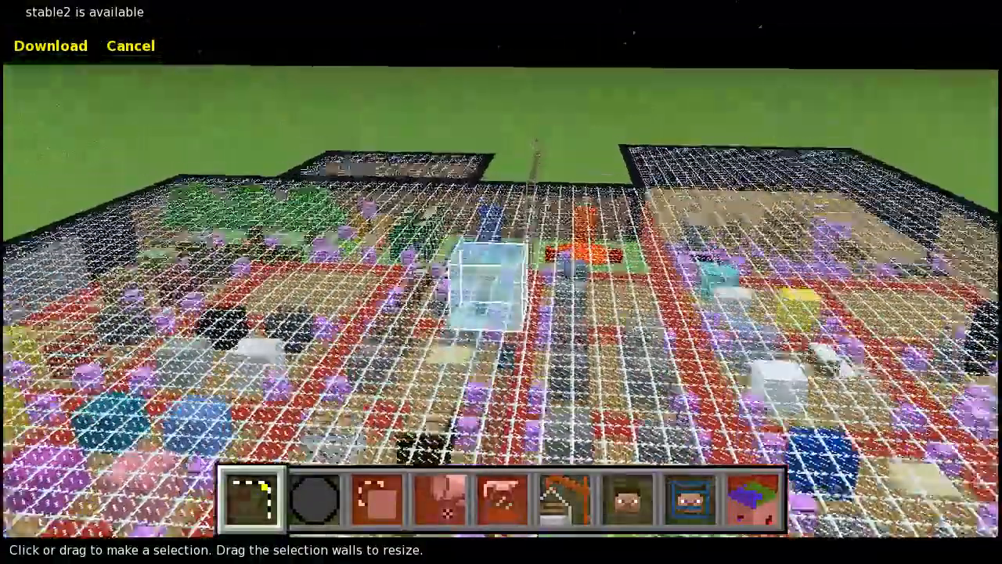
key("z")
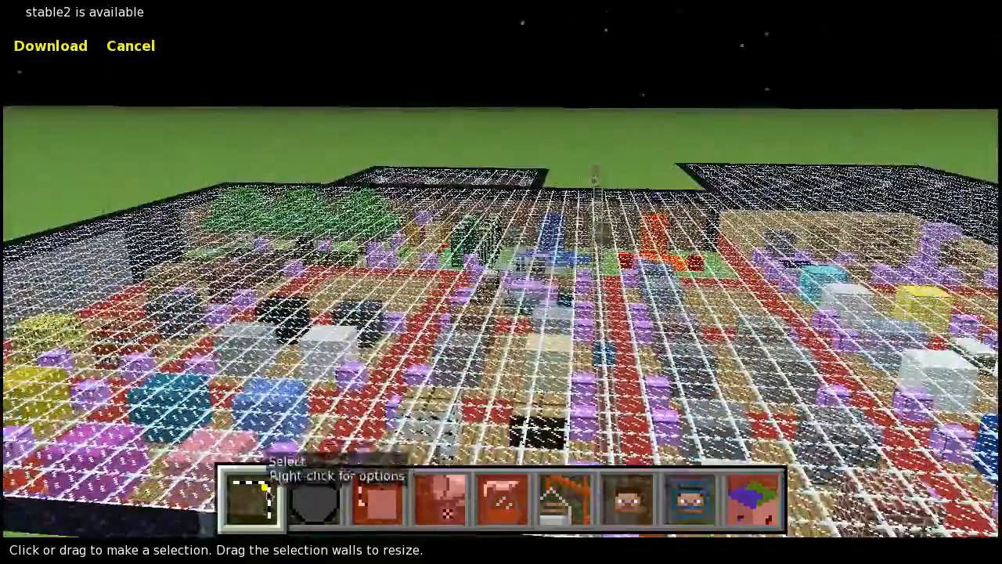
Select a flat area about 24 by 26 blocks and 1 block high on the open grass beside the glass-roofed building
key("s")
key("d")
key("w")
right_click(677, 364)
key("space")
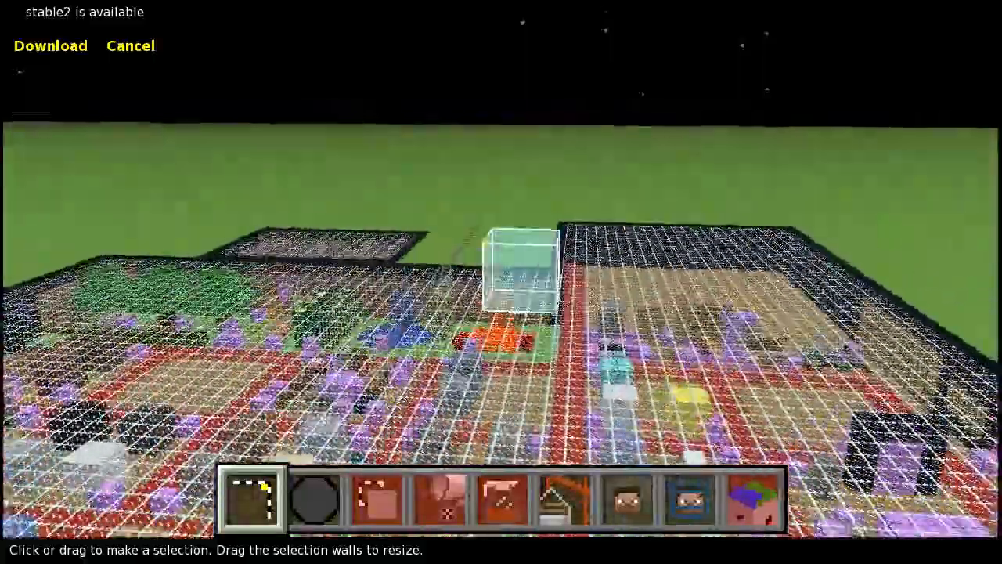
key("a")
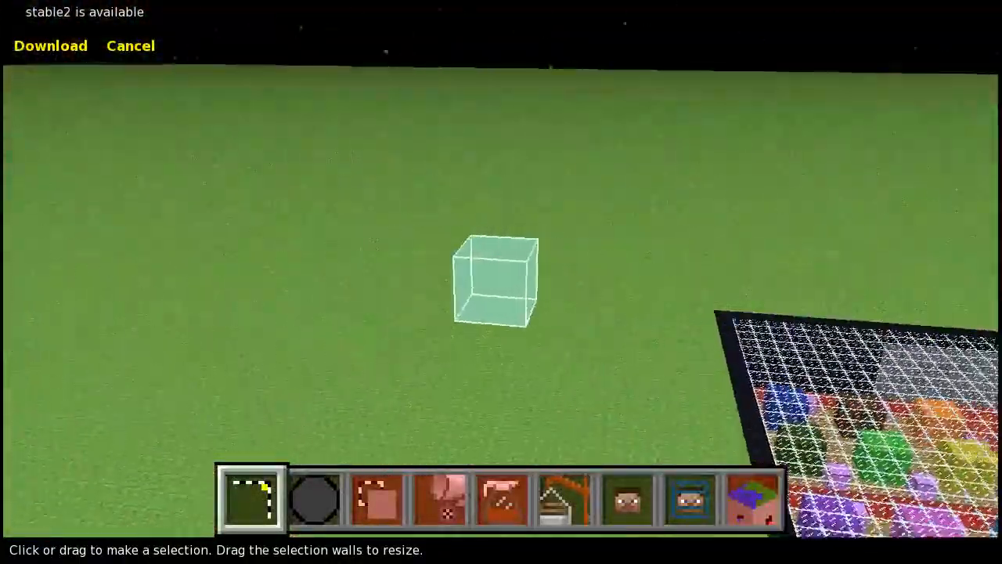
right_click(678, 357)
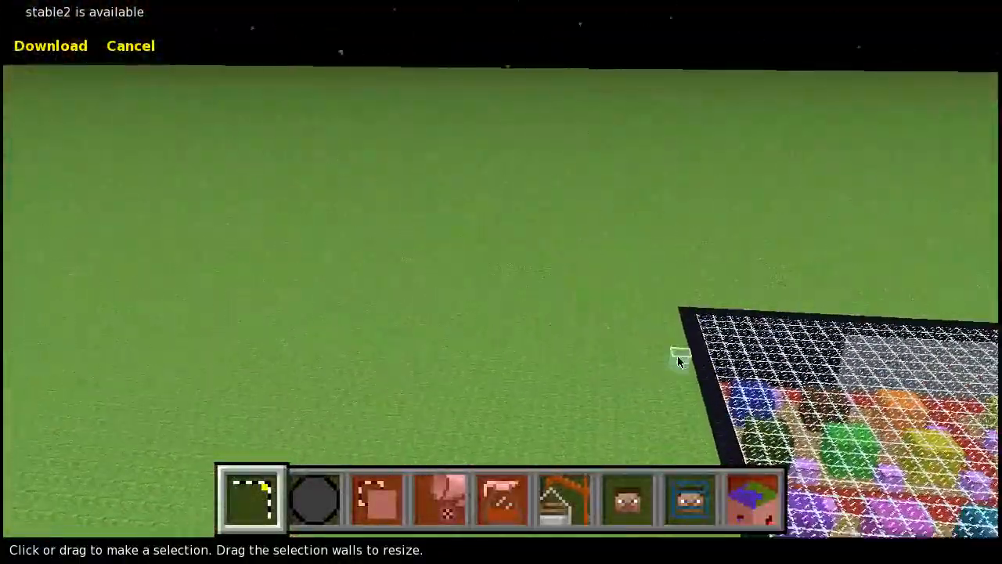
key("a")
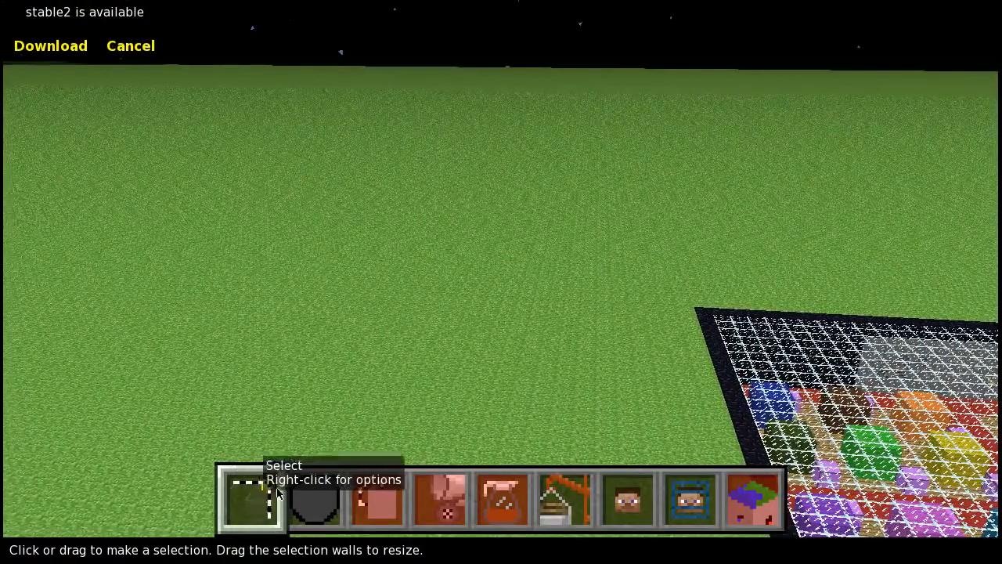
left_click(618, 396)
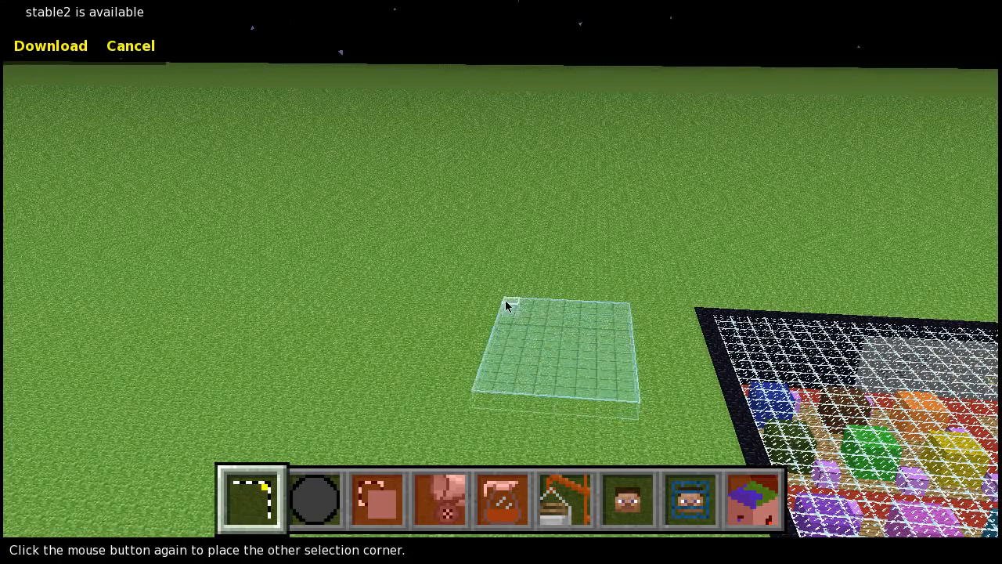
left_click(345, 233)
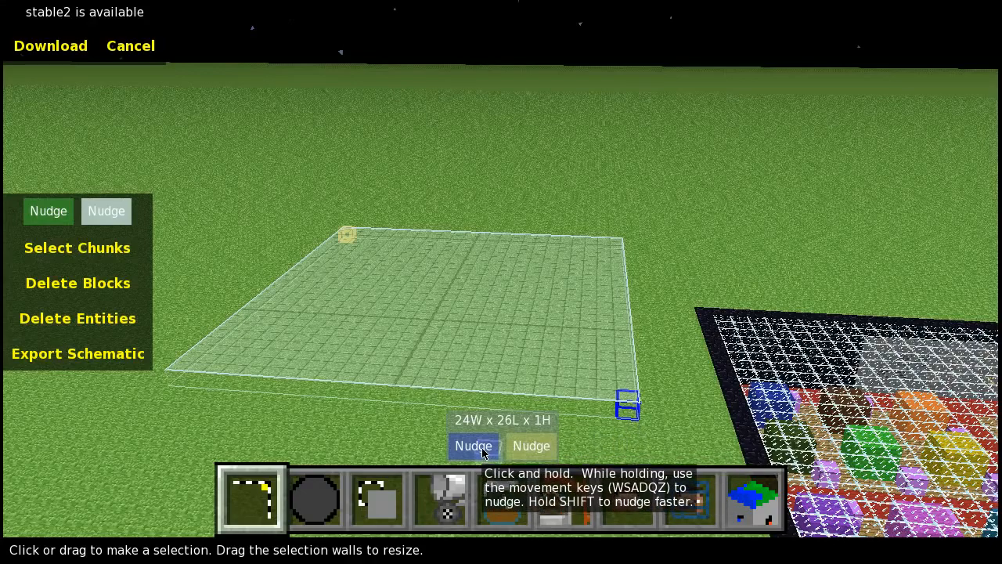
Nudge the blue corner of the grass selection sideways, toward the near edge and vertically
key("a")
key("a")
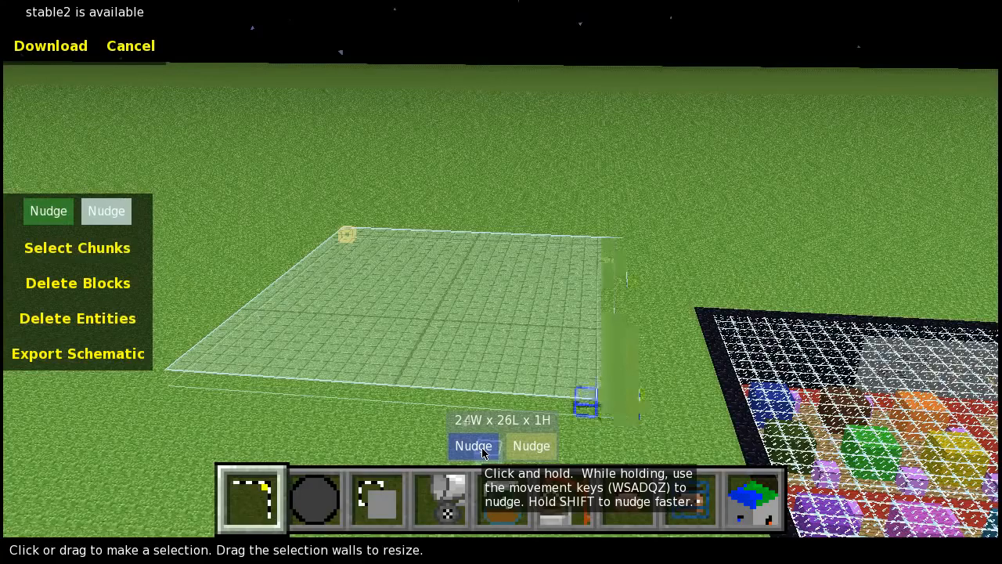
key("a")
key("a")
left_click_drag(483, 452, 482, 452)
key("d")
key("d")
key("d")
key("s")
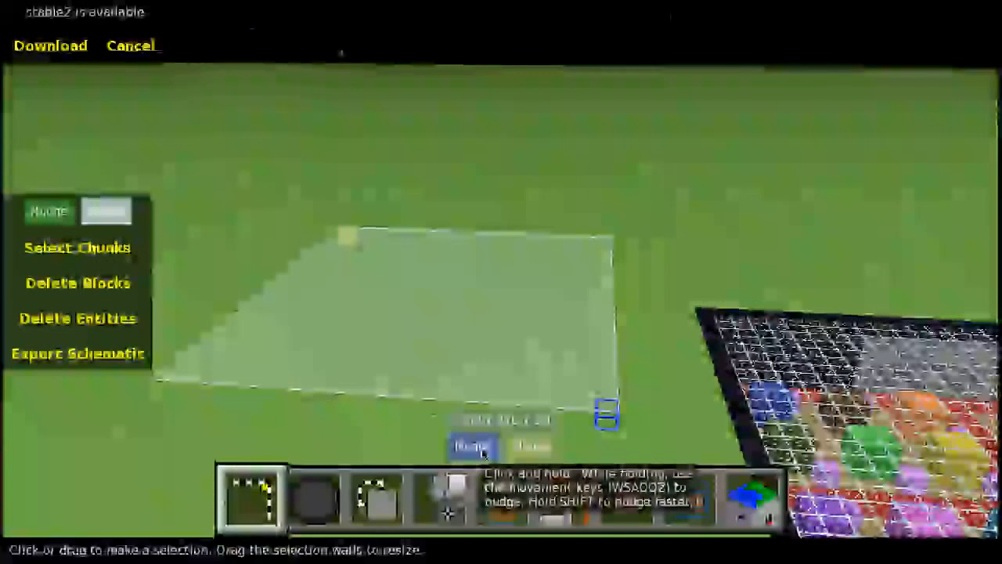
key("q")
key("q")
key("q")
key("q")
key("q")
key("q")
Nudge the yellow corner of the selection until the box measures 27W x 27L x 8H
left_click_drag(483, 452, 523, 449)
key("z")
key("z")
key("z")
key("z")
key("z")
key("z")
key("z")
key("z")
key("z")
key("q")
key("q")
key("q")
key("q")
key("q")
key("q")
key("z")
key("z")
key("z")
key("q")
key("q")
key("q")
key("q")
key("z")
key("z")
key("q")
key("q")
key("a")
key("d")
key("d")
key("a")
key("a")
key("a")
key("q")
key("q")
key("q")
key("a")
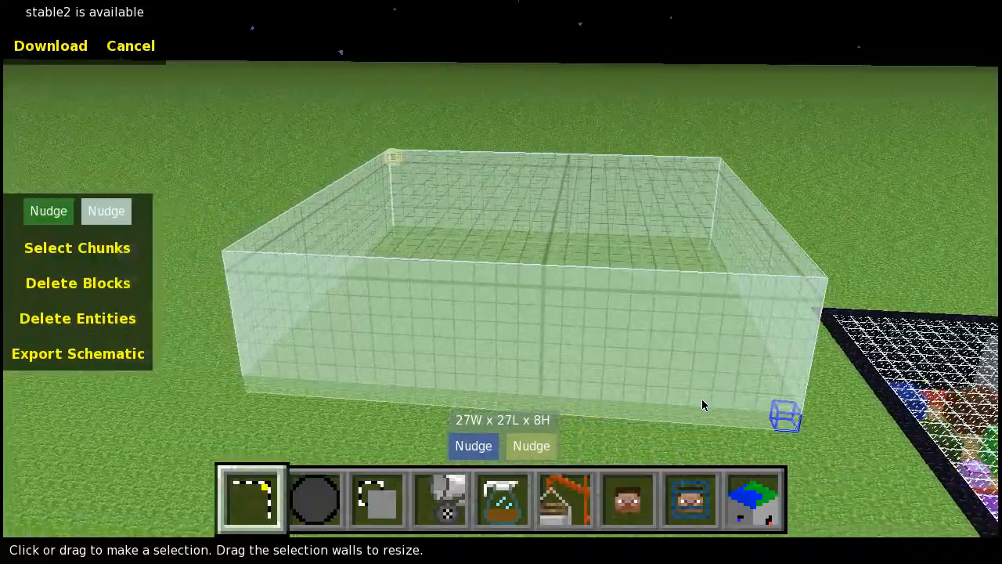
Nudge the whole selection box back and forth without its blocks, and raise it three blocks above the ground
right_click(702, 402)
right_click_drag(790, 446, 635, 326)
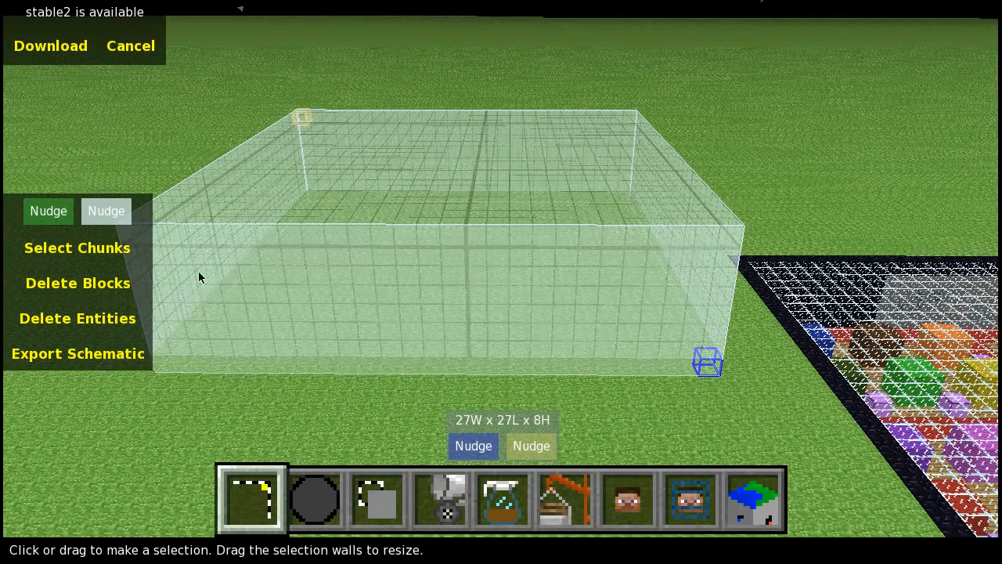
key("d")
key("a")
key("w")
key("s")
key("d")
key("d")
key("a")
key("a")
key("q")
key("q")
key("q")
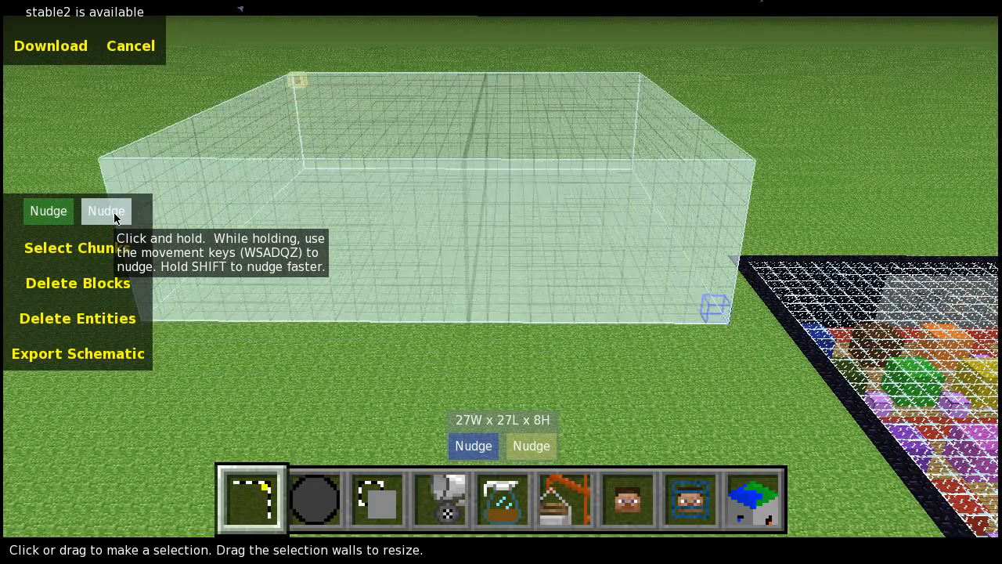
Nudge the raised selection box three blocks sideways and back, and one block down and up
key("d")
key("d")
key("d")
key("a")
key("a")
key("a")
key("z")
key("q")
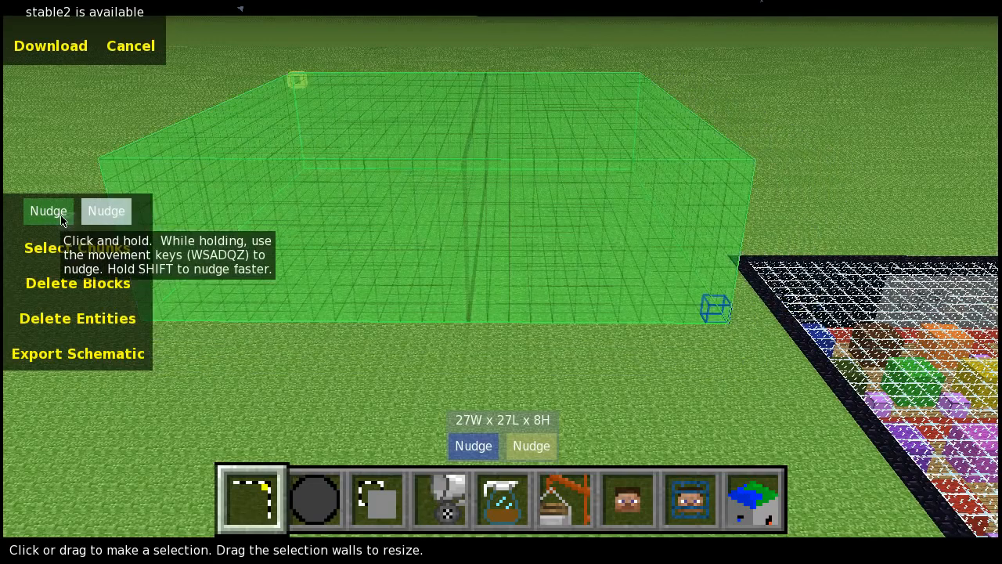
Nudge the selection's contents one block sideways and back, and lower the empty selection box three blocks into the ground
key("d")
key("a")
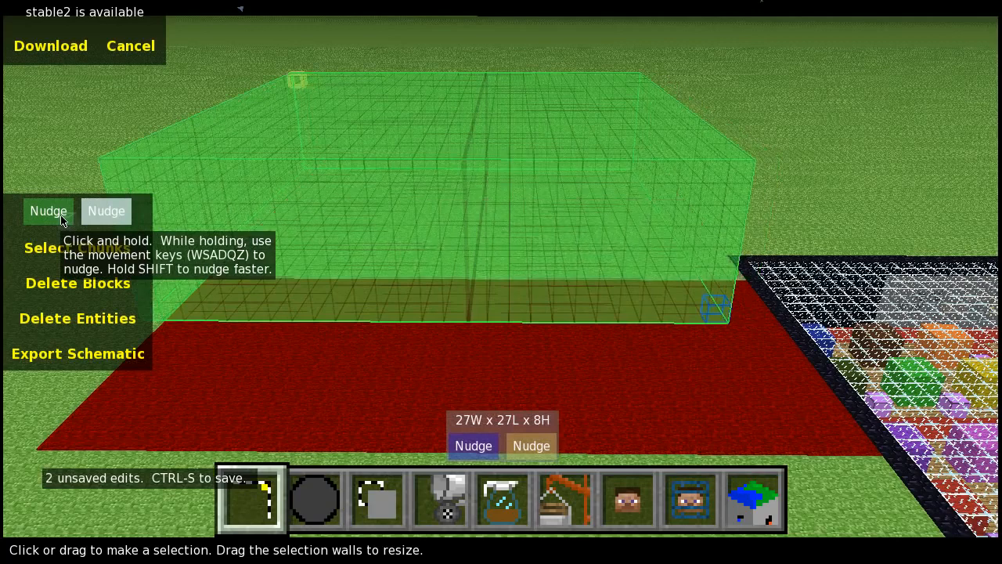
left_click(114, 217)
key("z")
key("z")
key("z")
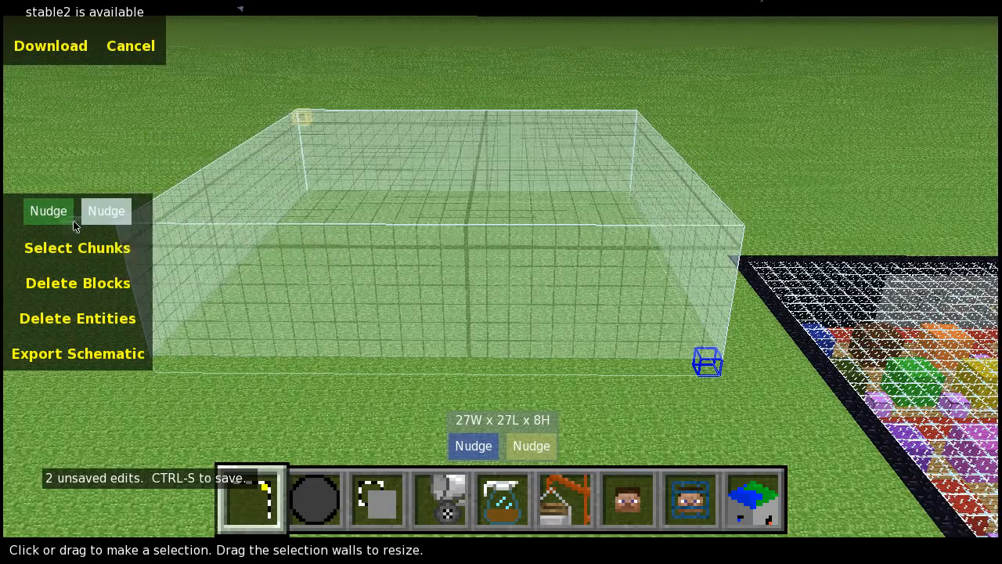
Move the selected ground blocks up three blocks together with the selection box
key("w")
key("w")
key("w")
left_click_drag(55, 219, 54, 219)
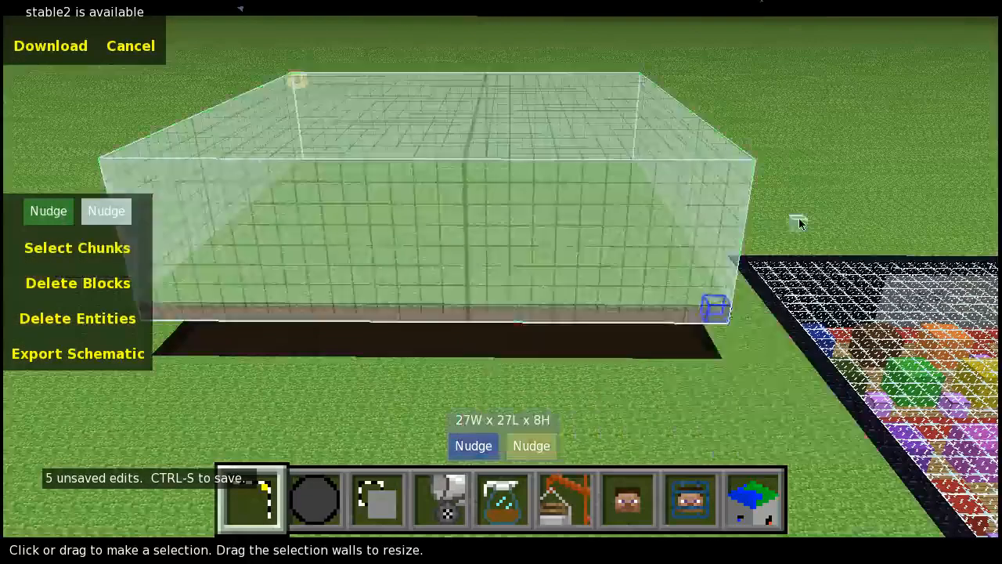
Circle around the raised ground section to examine it and the hole beneath it from other sides
right_click(799, 223)
key("d")
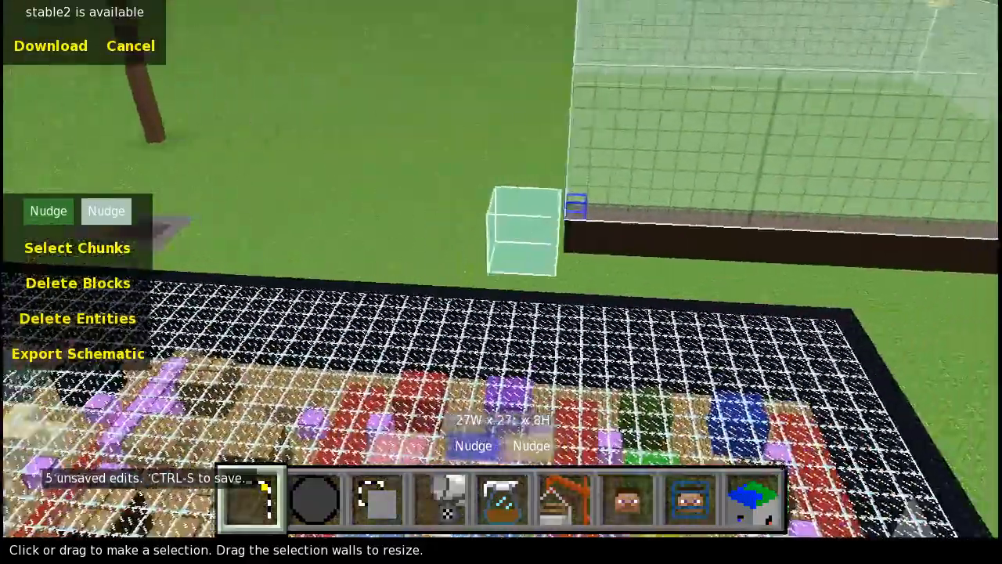
right_click_drag(523, 231, 800, 225)
key("d")
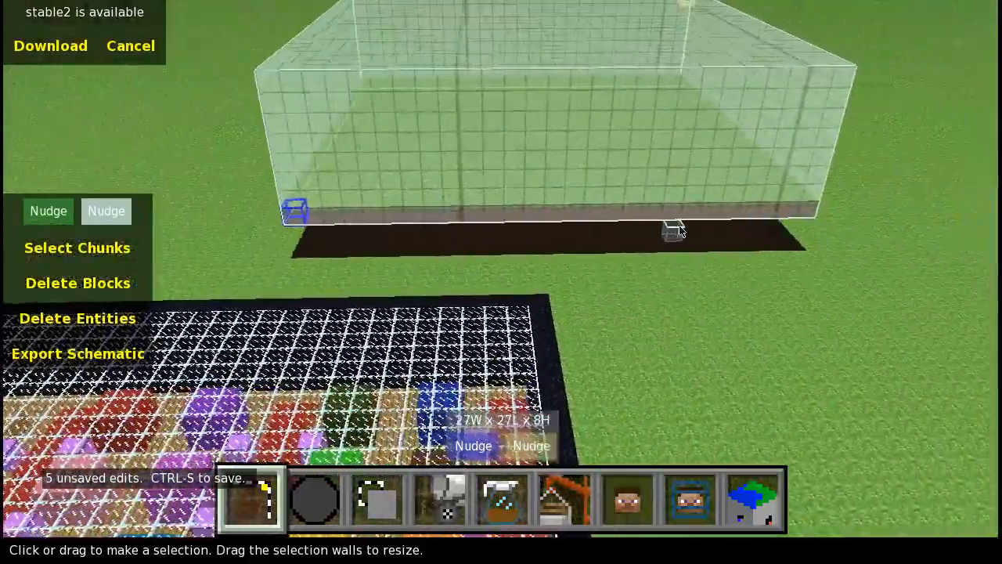
key("q")
key("q")
right_click_drag(668, 221, 635, 228)
key("a")
Nudge only the selection box sideways and back over the raised ground section
left_click(110, 213)
key("d")
key("a")
key("d")
key("d")
key("d")
key("a")
key("a")
key("a")
left_click_drag(110, 214, 109, 216)
Delete all blocks inside the selection and undo the deletion
right_click_drag(354, 164, 361, 163)
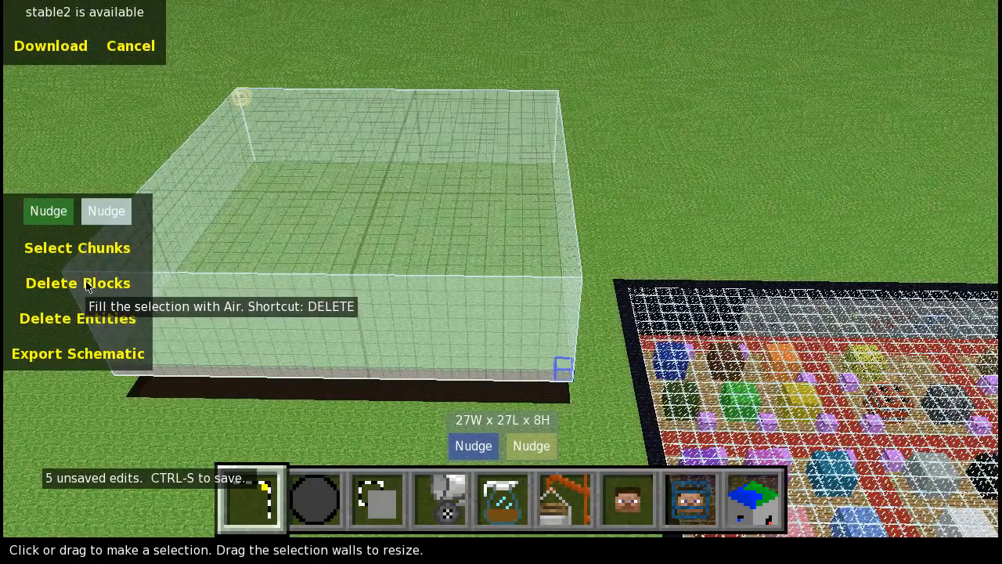
left_click(86, 284)
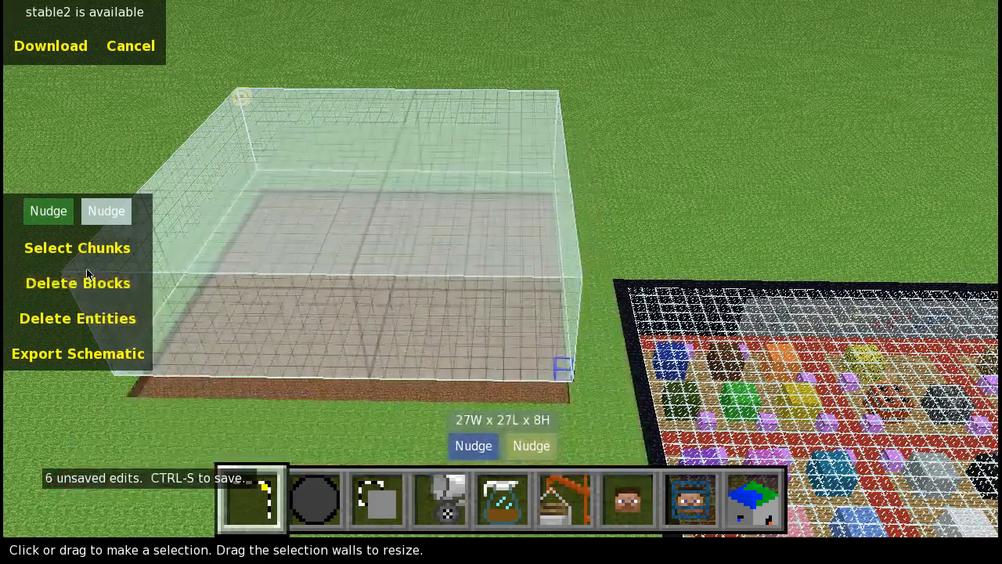
key("Escape")
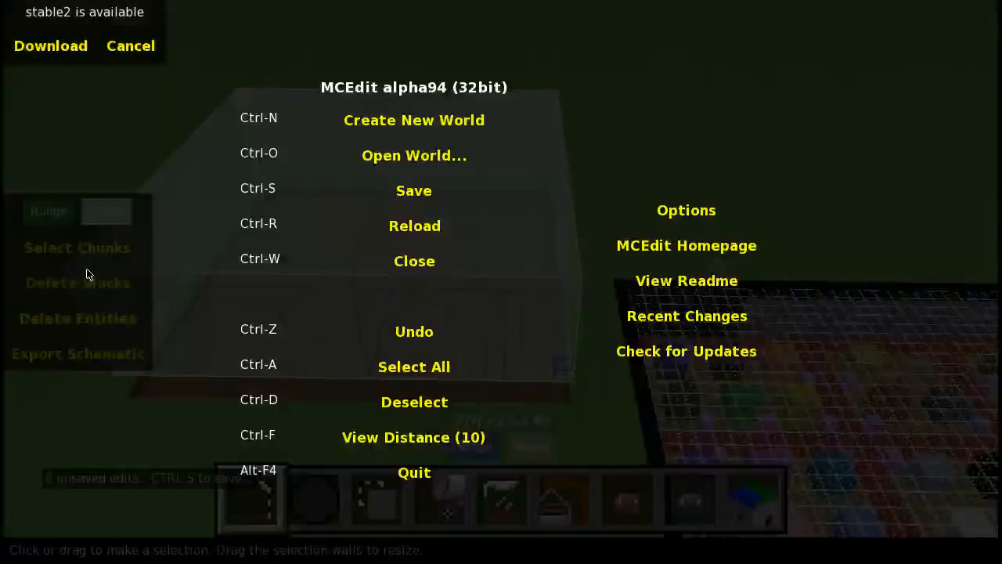
left_click(462, 337)
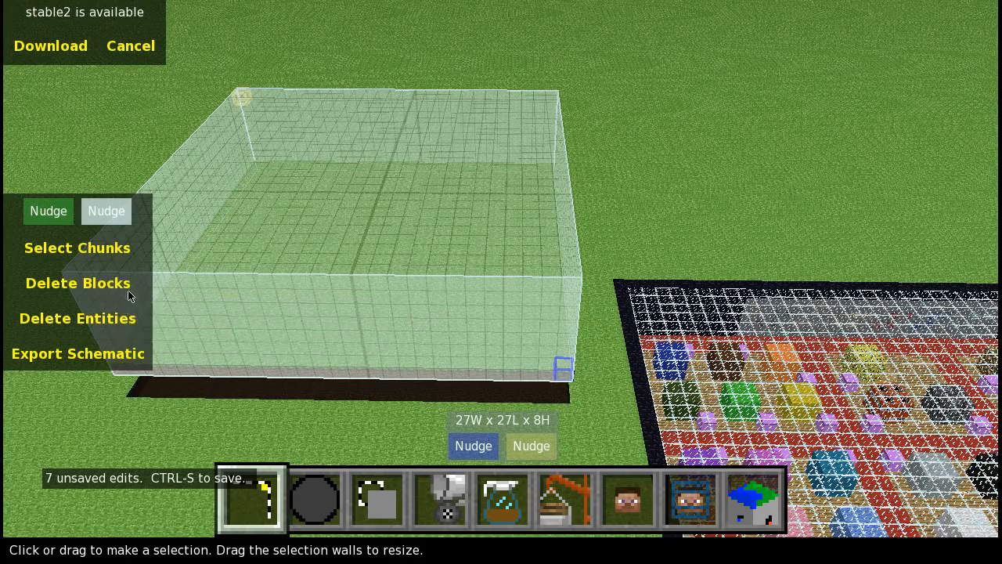
Expand the selection to whole chunks and examine its full extent from the side and from above
left_click(115, 249)
right_click(800, 245)
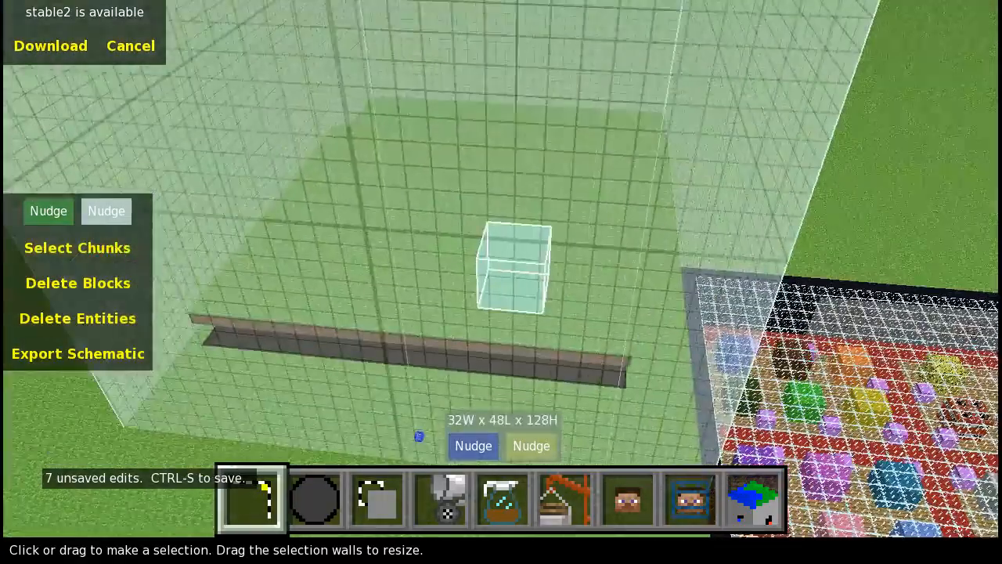
key("d")
key("d")
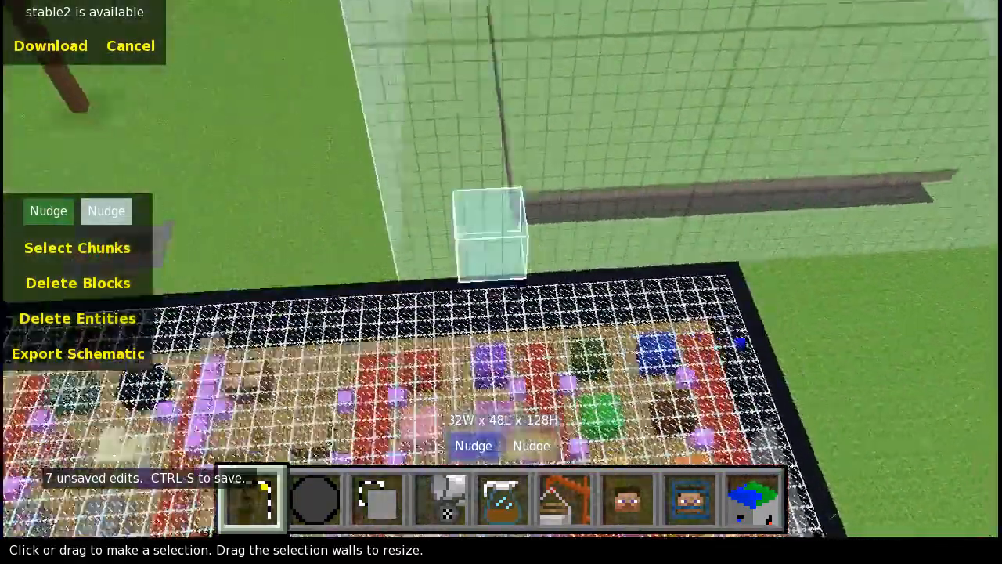
key("w")
key("space")
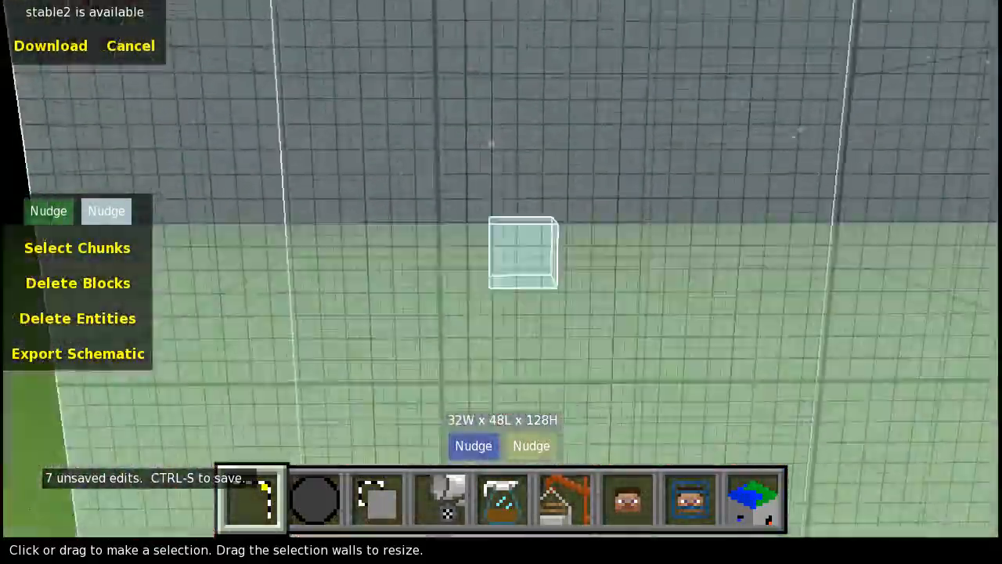
key("space")
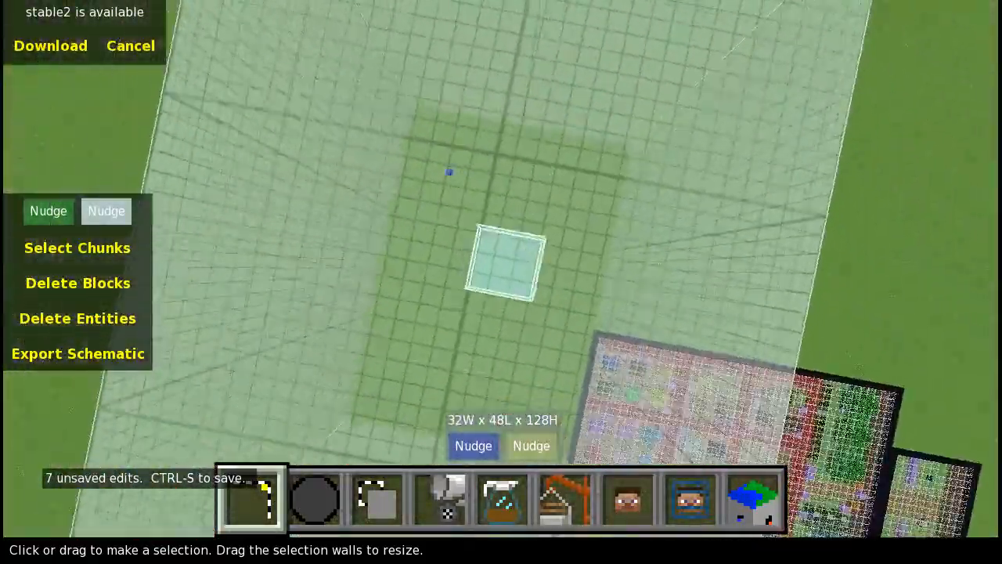
key("d")
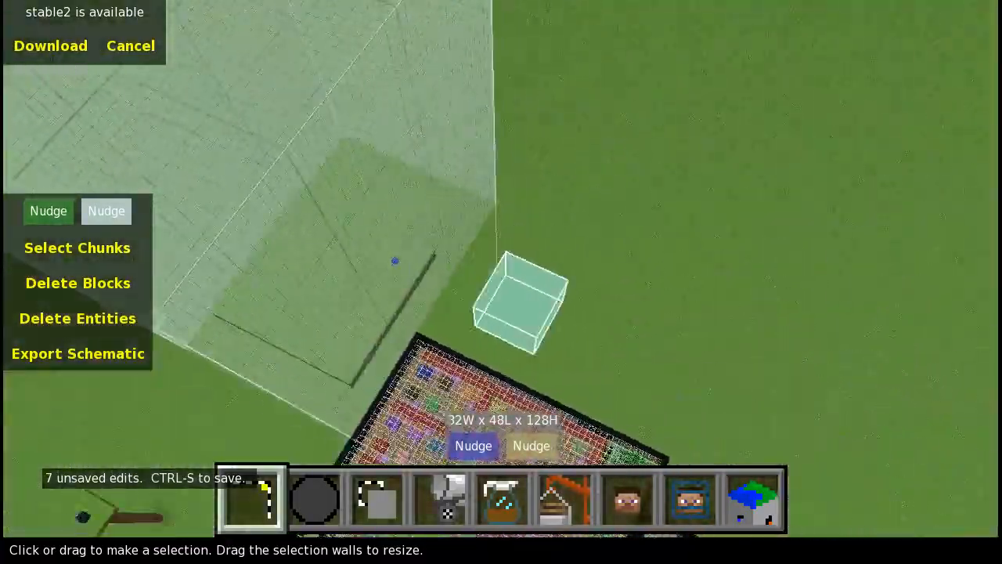
Replace the chunk selection with a flat 22 × 19 × 1 block selection on the open grass beside it
right_click(801, 246)
key("w")
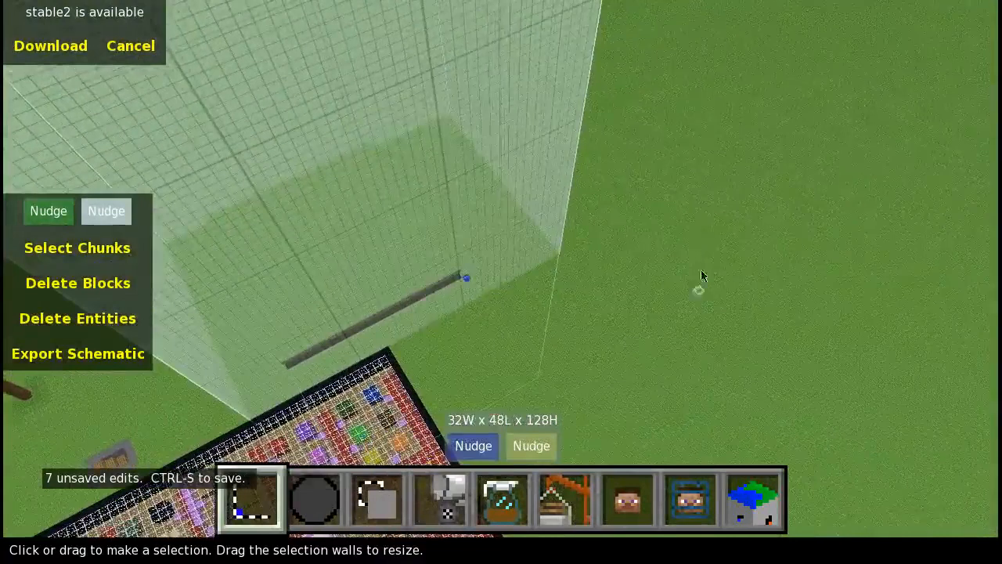
left_click_drag(700, 225, 698, 394)
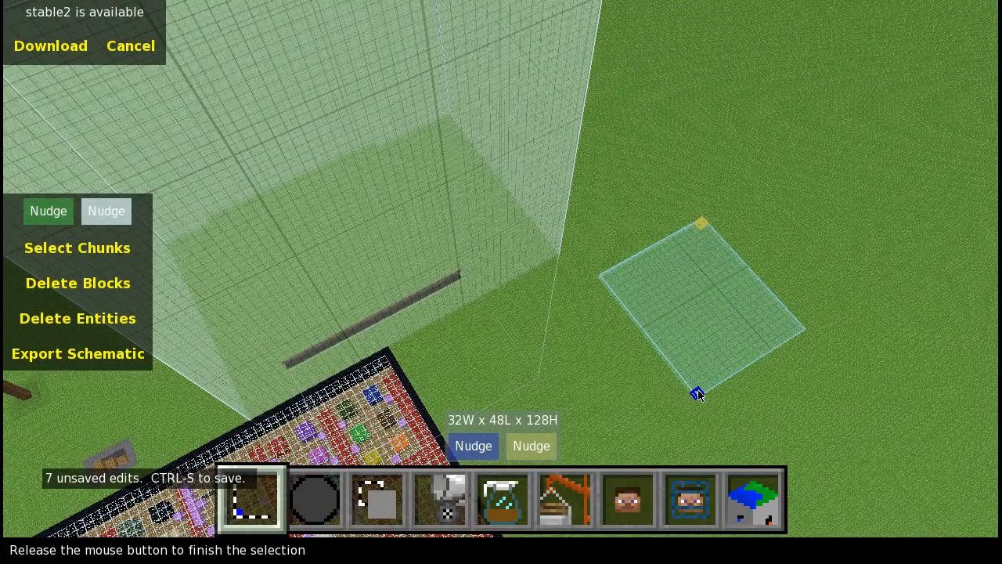
left_click_drag(698, 394, 700, 395)
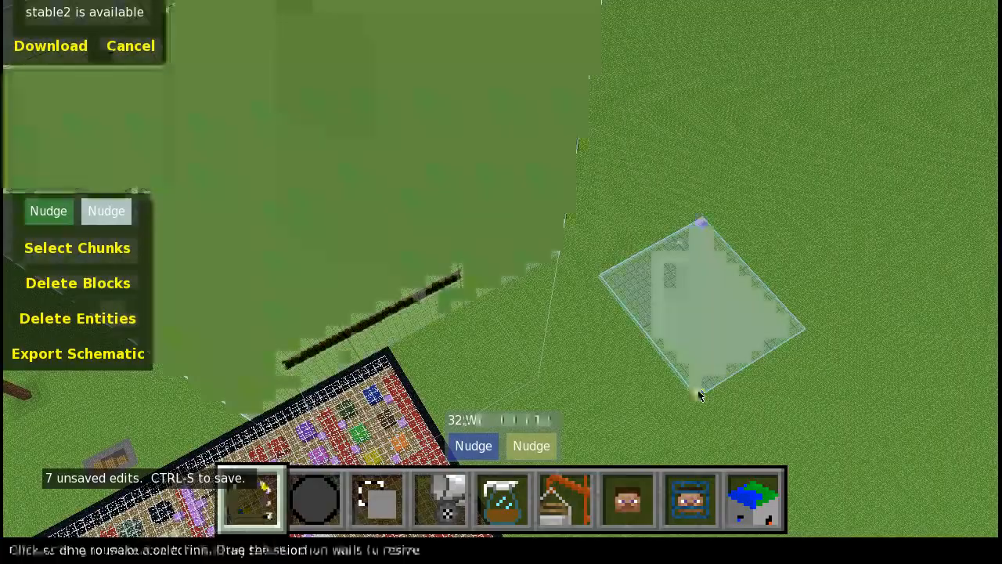
key("q")
key("z")
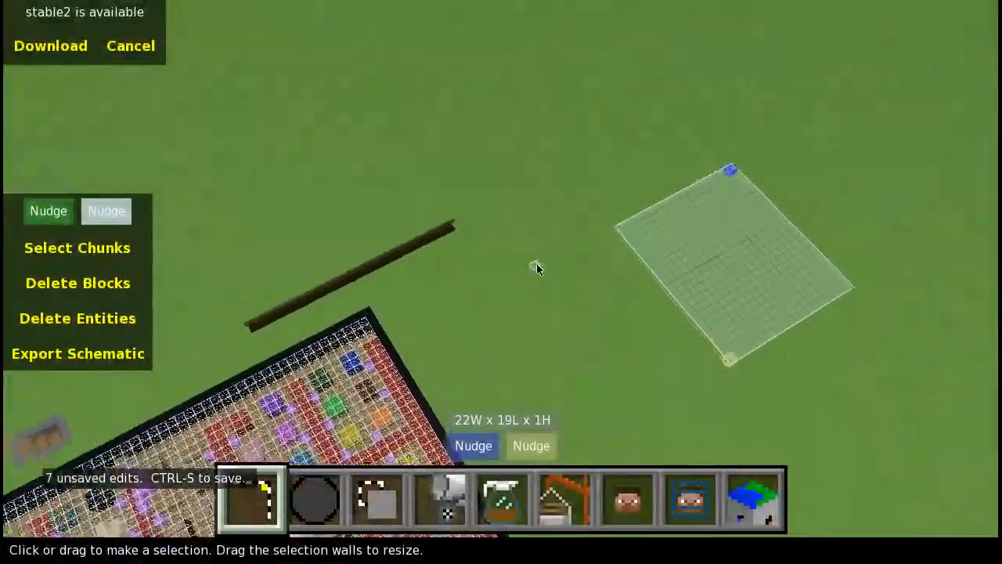
Nudge the blue corner of the flat grass selection up and back down
right_click(537, 263)
right_click(537, 263)
right_click(558, 268)
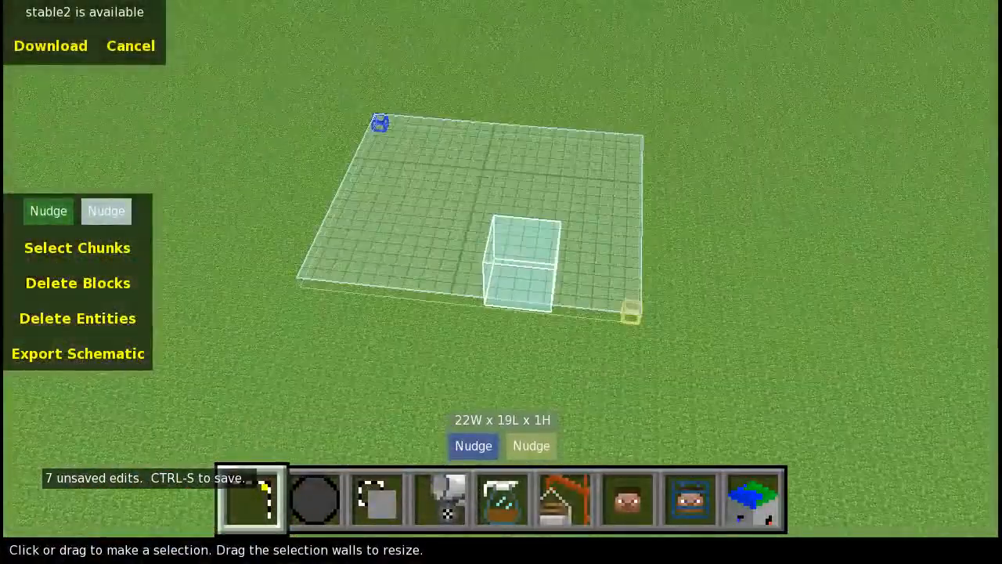
key("w")
right_click(559, 264)
key("w")
left_click(486, 447)
key("q")
key("z")
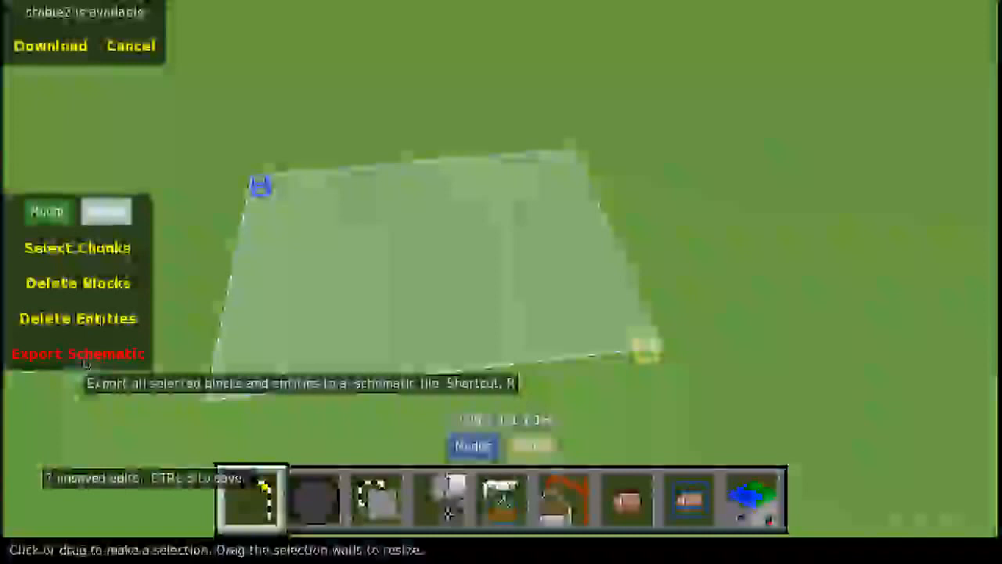
Load the 22 × 19 × 1 grass slab with the Import tool and set it down on the grass beside the selection
key("s")
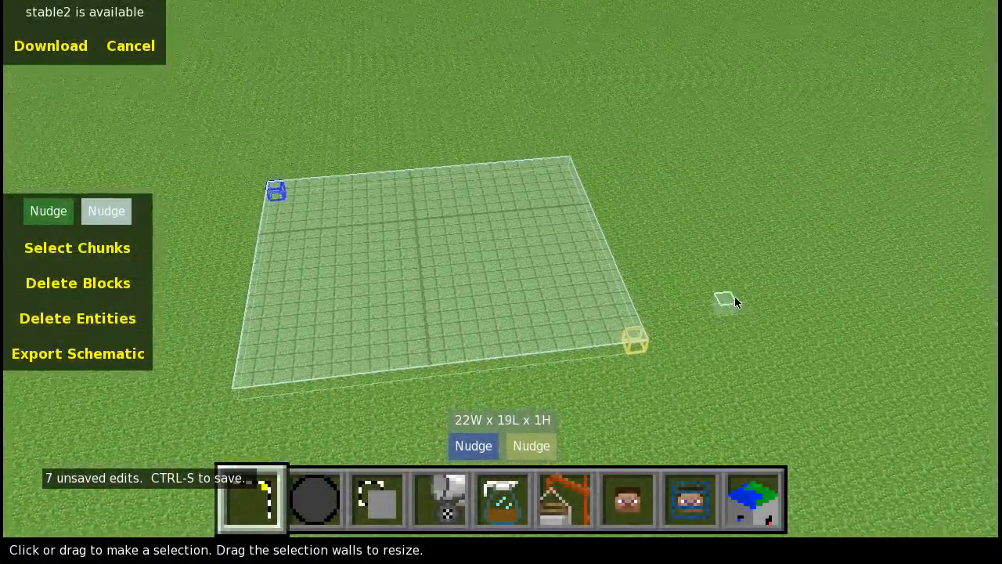
right_click(736, 303)
key("d")
right_click(736, 302)
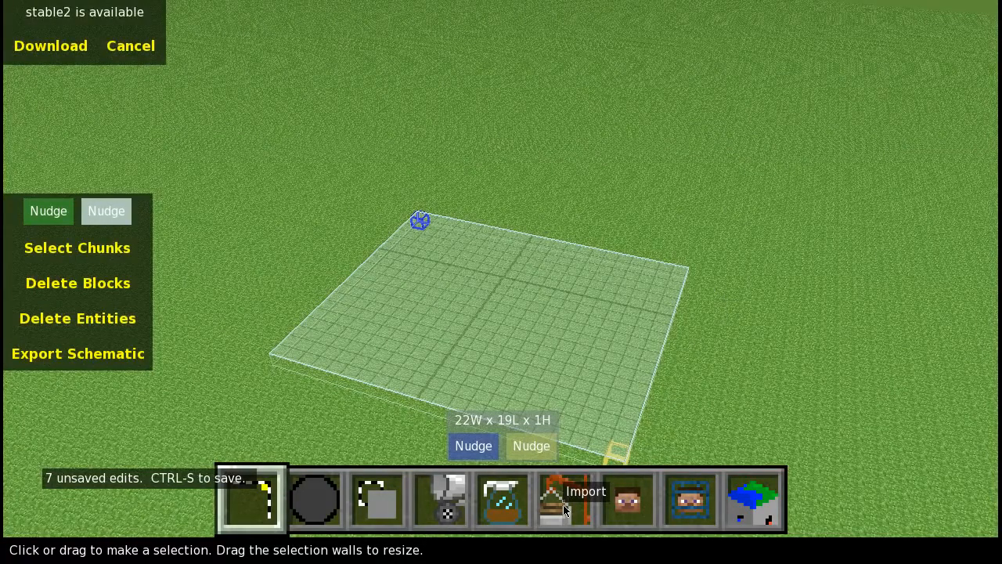
left_click(563, 504)
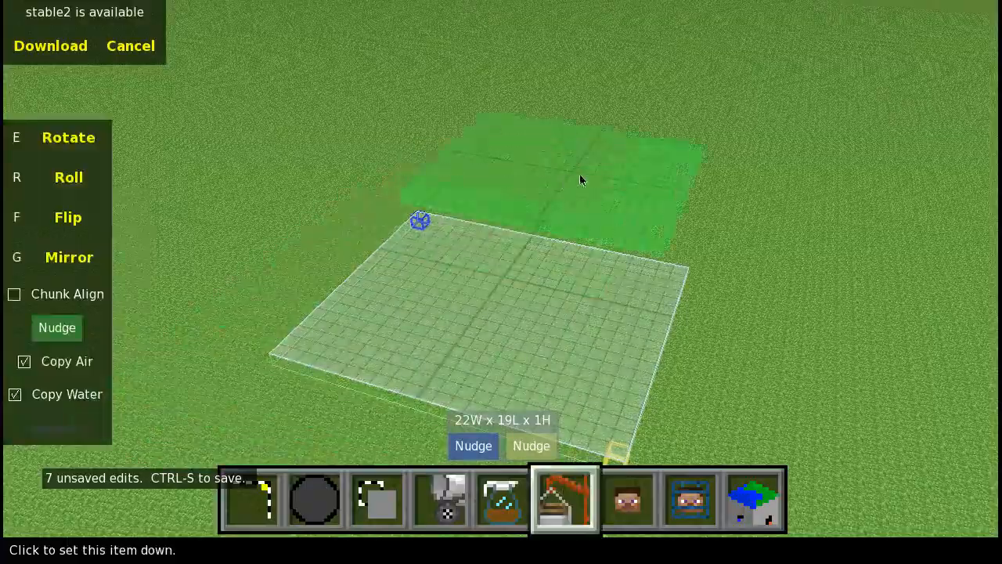
key("s")
left_click(720, 329)
key("w")
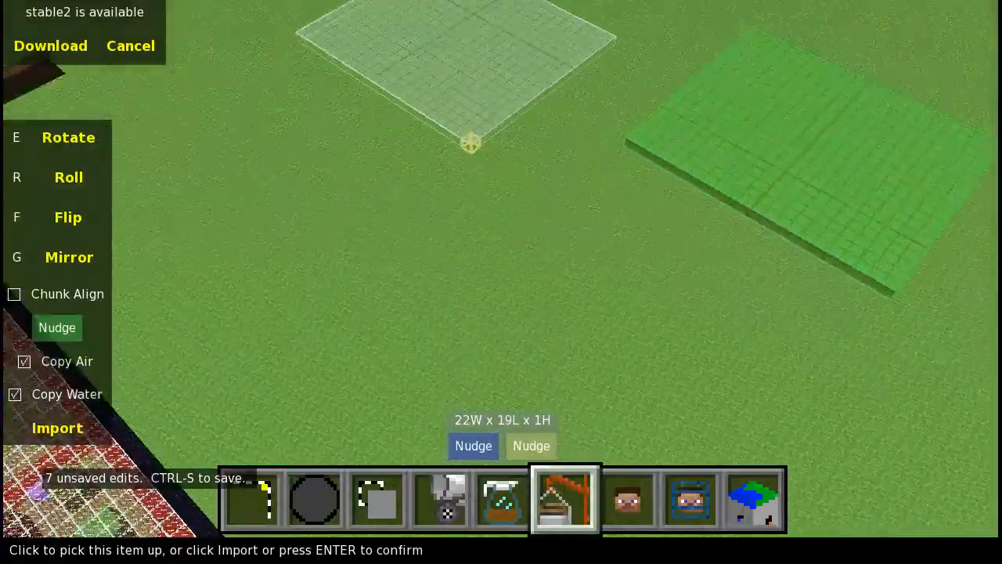
Nudge the slab preview two steps sideways and raise it four steps
right_click(827, 186)
right_click(481, 212)
right_click(480, 212)
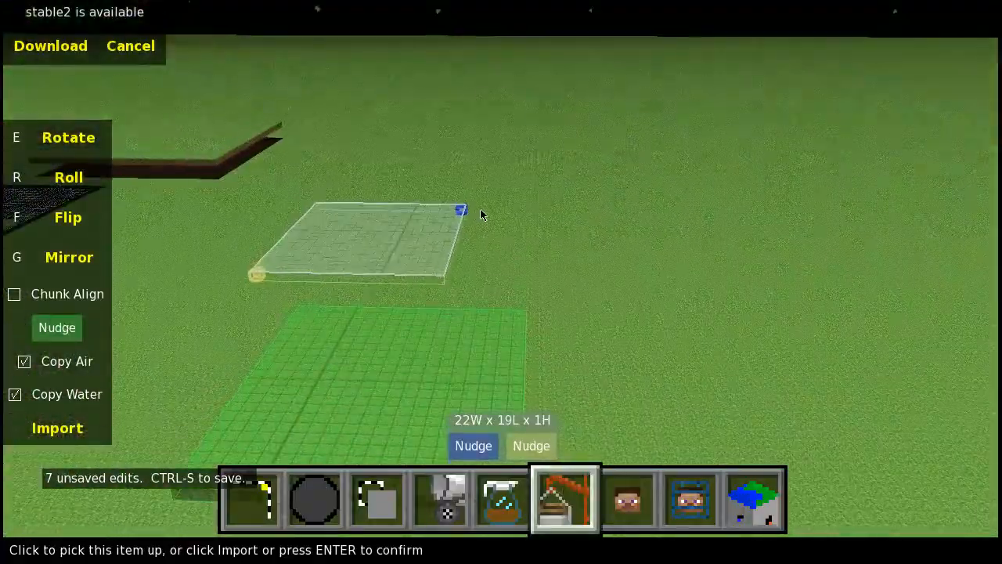
left_click(72, 327)
key("a")
key("a")
key("q")
key("q")
key("q")
key("q")
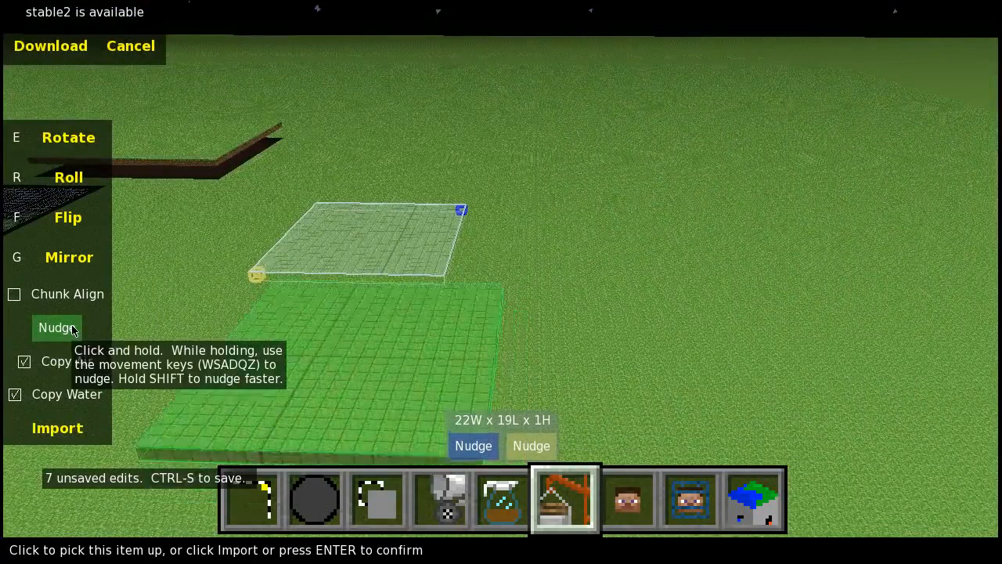
Nudge the raised slab eight steps sideways away from the selection and three steps closer to the viewer
key("d")
key("d")
key("d")
key("d")
key("d")
key("d")
key("d")
key("d")
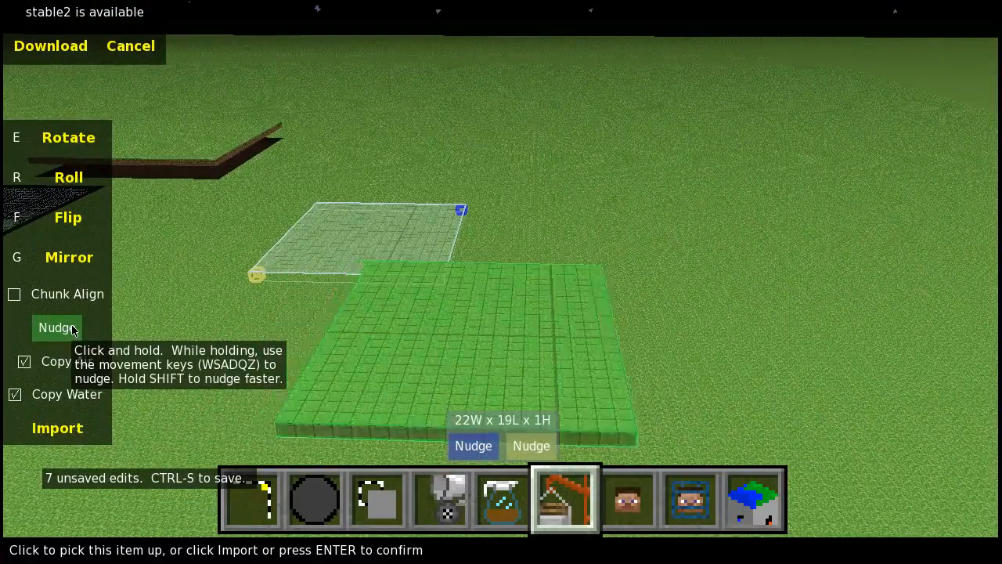
key("s")
key("s")
key("s")
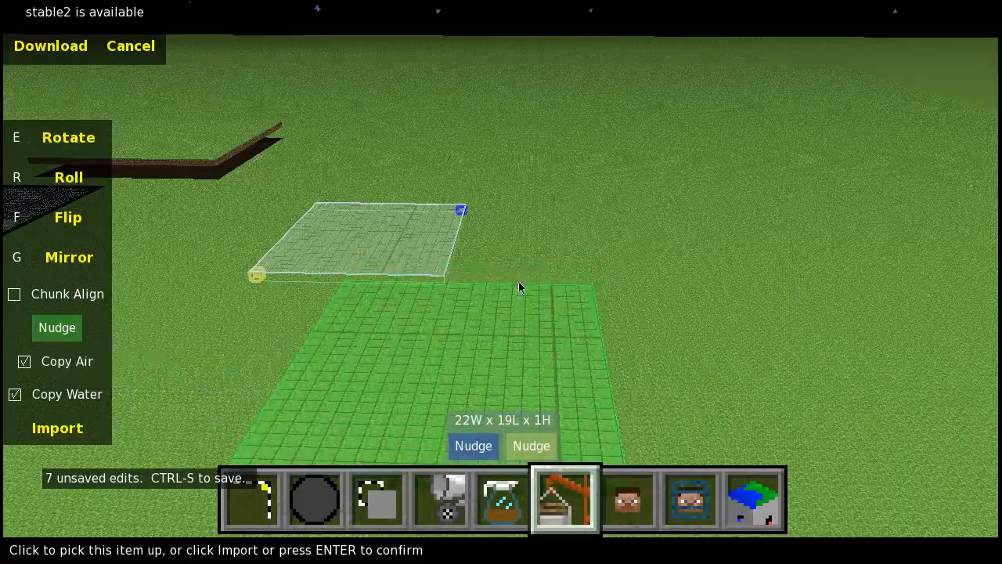
Circle around the slab preview to examine its position above the ground and relative to the selection
right_click(518, 285)
key("a")
key("d")
right_click_drag(633, 339, 551, 403)
key("a")
right_click(516, 341)
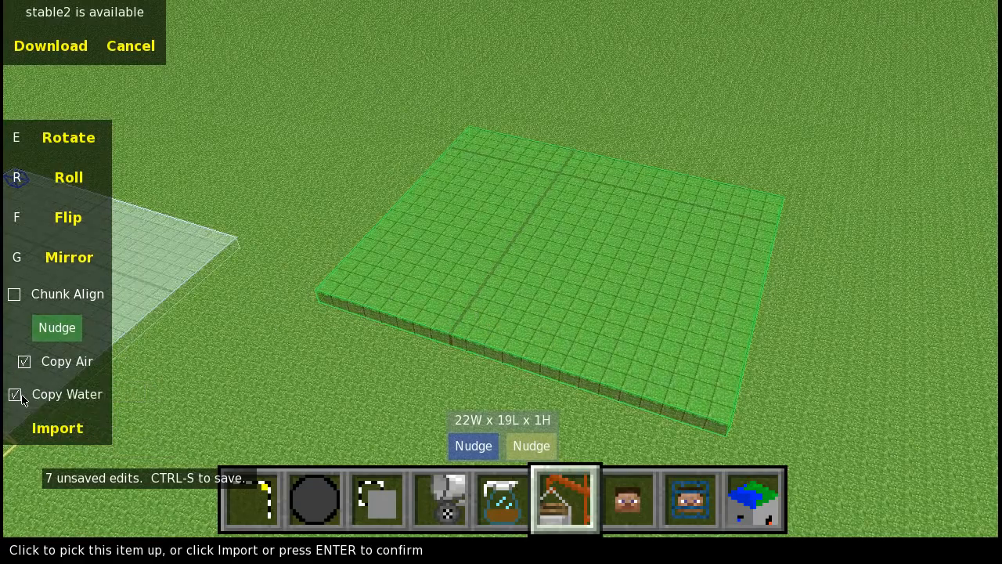
right_click(511, 165)
key("a")
right_click_drag(501, 192, 485, 193)
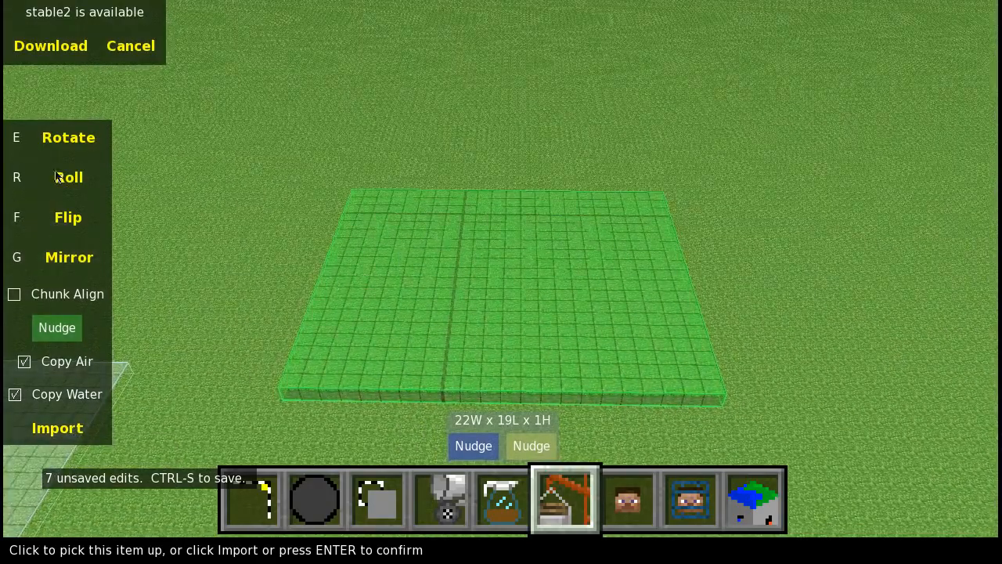
Nudge the slab preview up by three more steps
left_click(70, 317)
key("q")
key("q")
key("q")
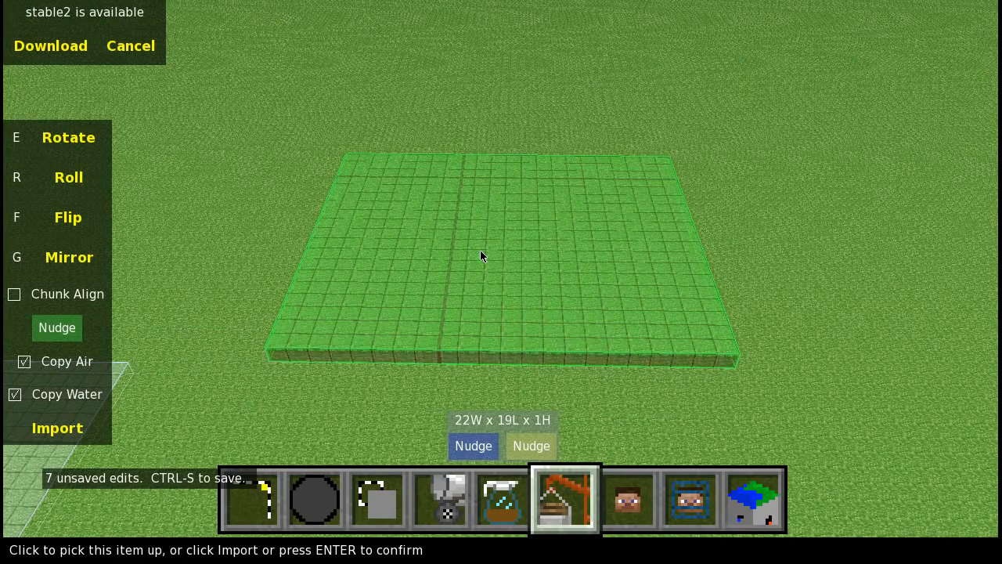
Roll the slab preview four times through a full turn
key("r")
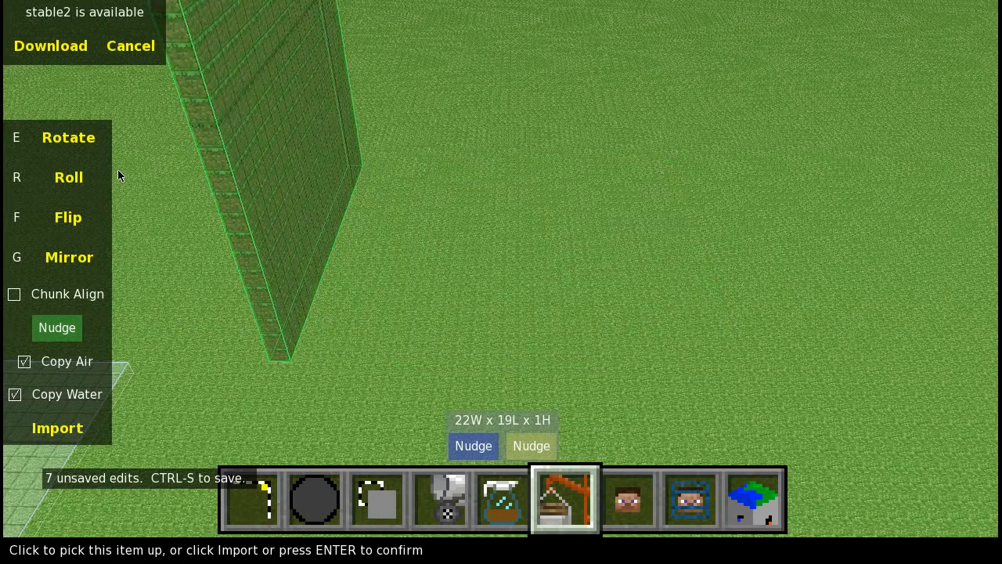
key("r")
key("r")
key("r")
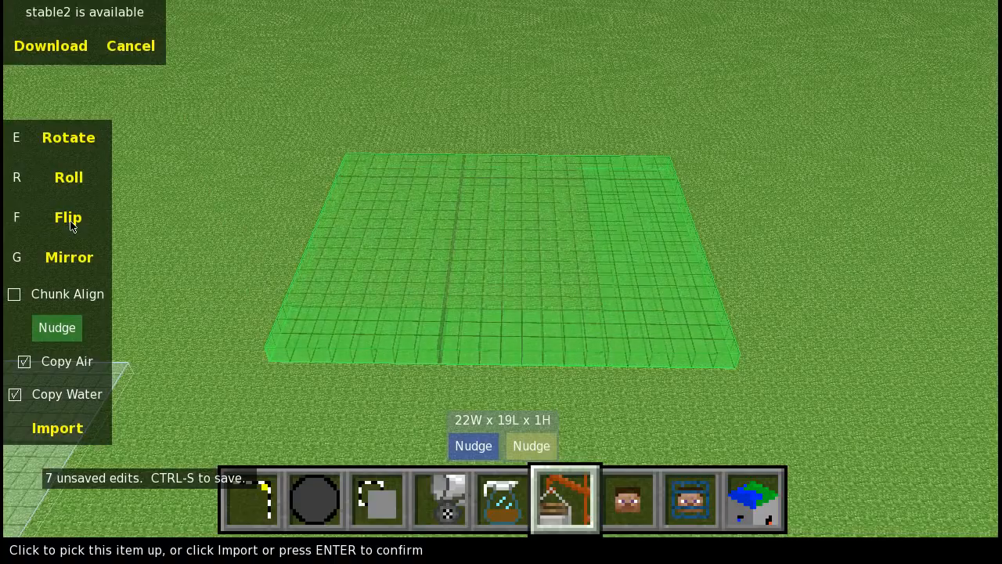
Examine the rolled slab from its corners, up close and from above
right_click(800, 291)
key("d")
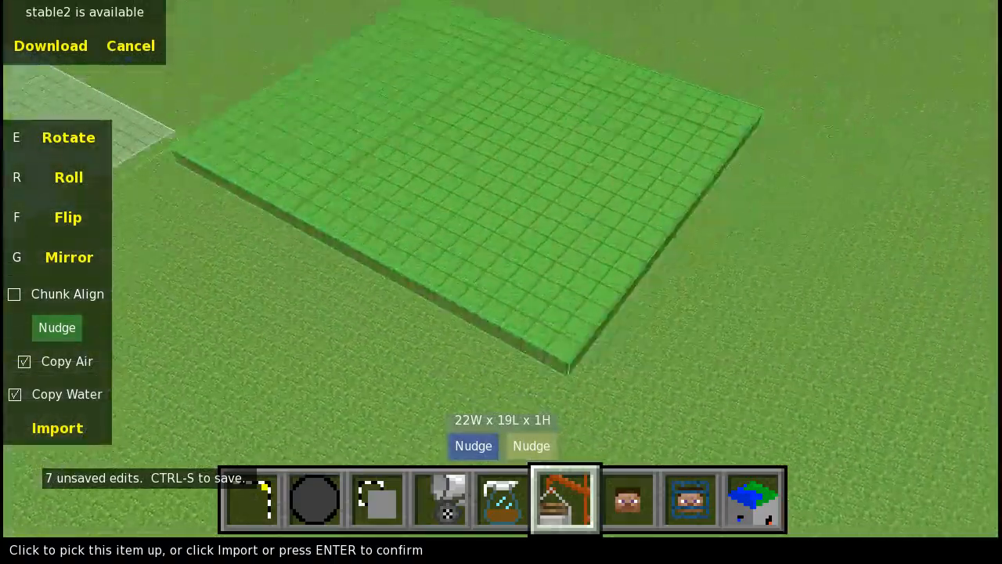
key("w")
key("a")
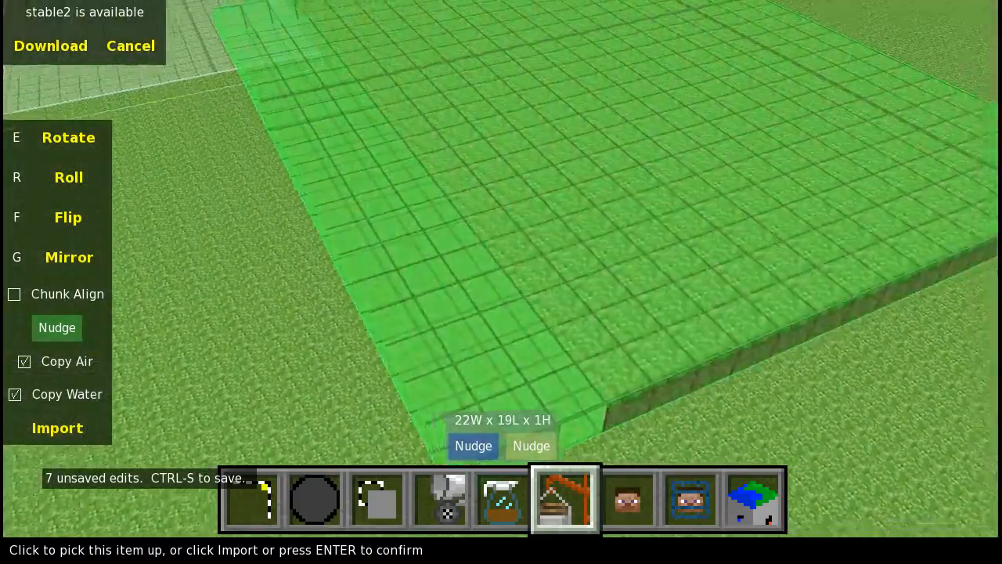
key("a")
right_click(807, 292)
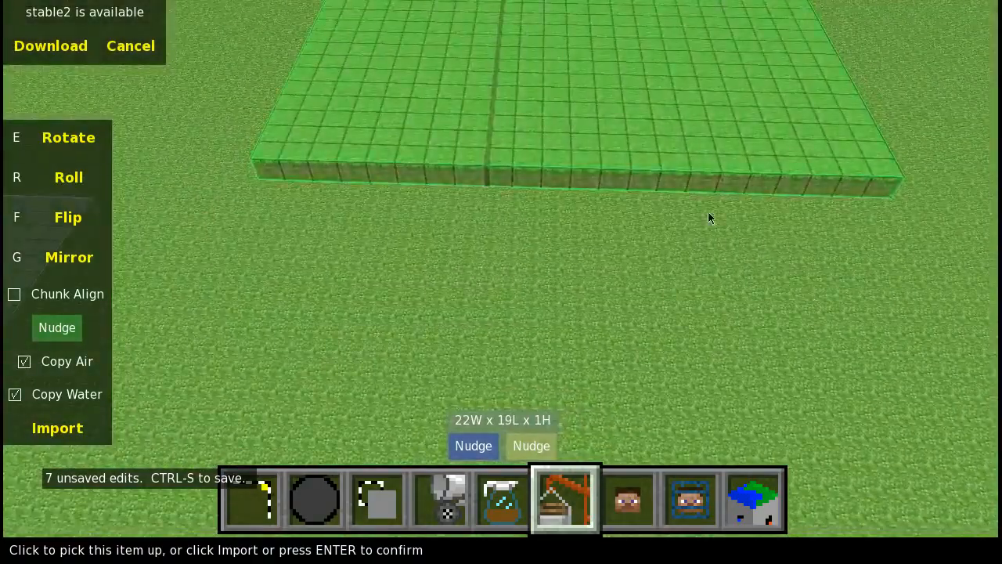
key("space")
key("w")
key("q")
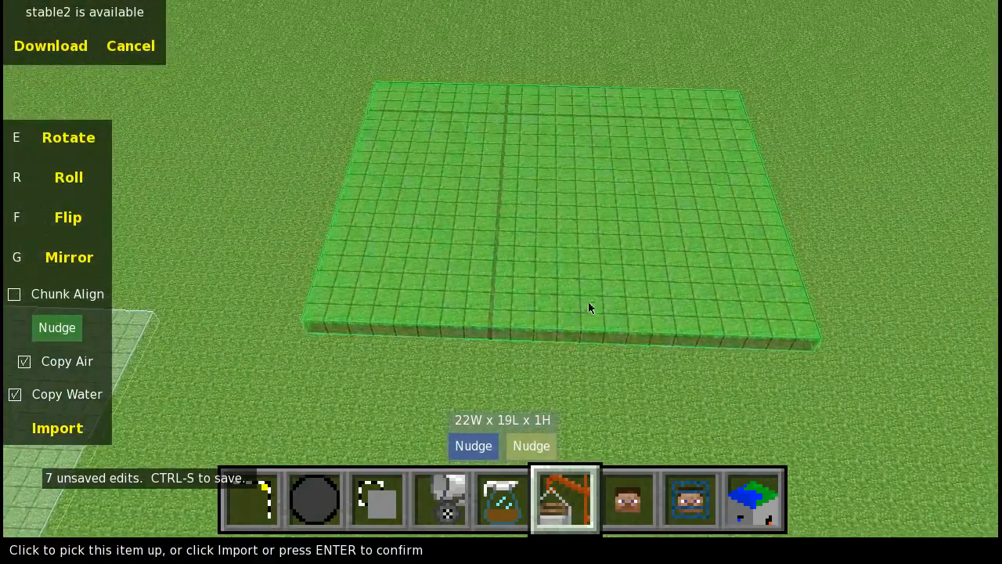
key("d")
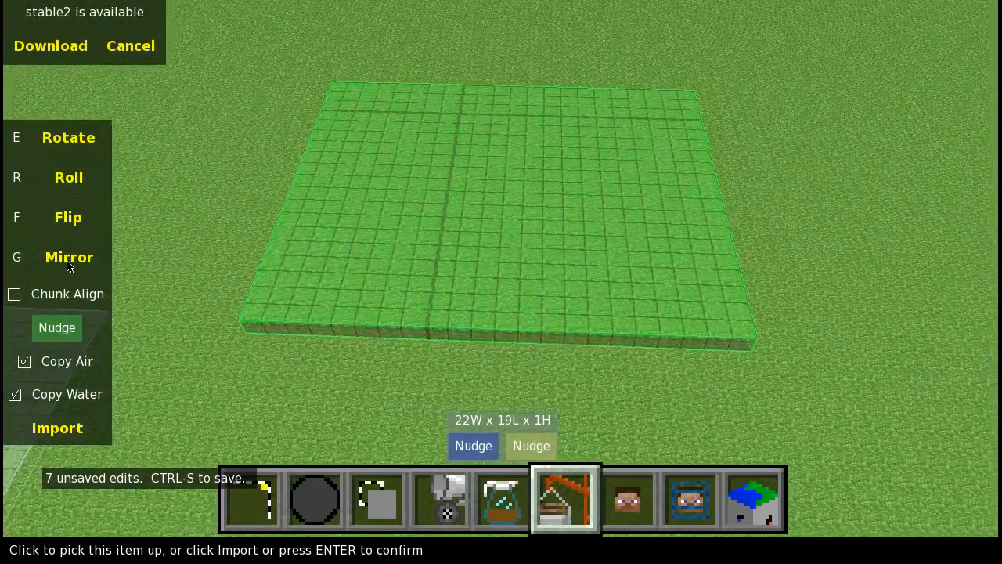
Mirror the slab preview and check it from above
left_click(67, 261)
key("d")
key("w")
key("a")
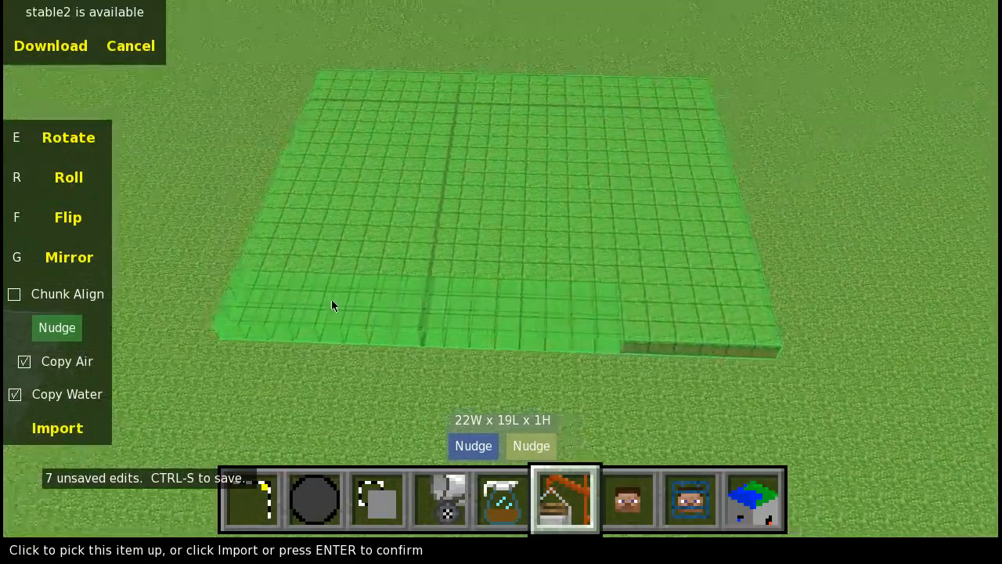
key("d")
key("s")
Nudge the mirrored slab sideways and closer to the viewer, and import it into the world
left_click(62, 334)
key("d")
key("d")
key("d")
key("d")
key("d")
key("d")
key("d")
key("a")
key("a")
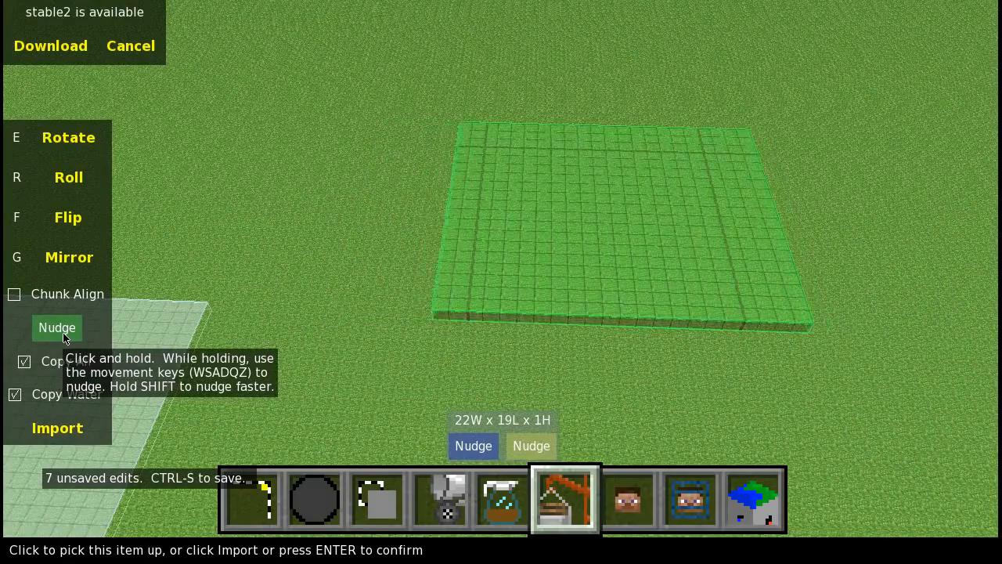
key("s")
key("s")
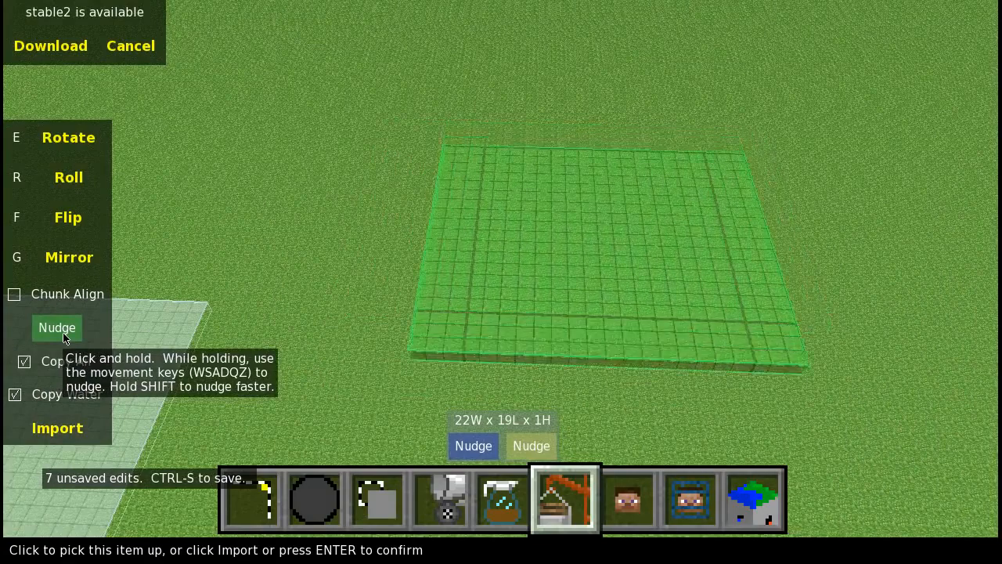
left_click(66, 429)
Make a new 28 × 31 × 9 block selection reaching from the grass over part of the imported slab
mouse_move(559, 331)
right_mouse_down()
mouse_move(510, 267)
mouse_move(321, 266)
mouse_move(571, 267)
right_mouse_up()
left_click(304, 284)
left_click(571, 261)
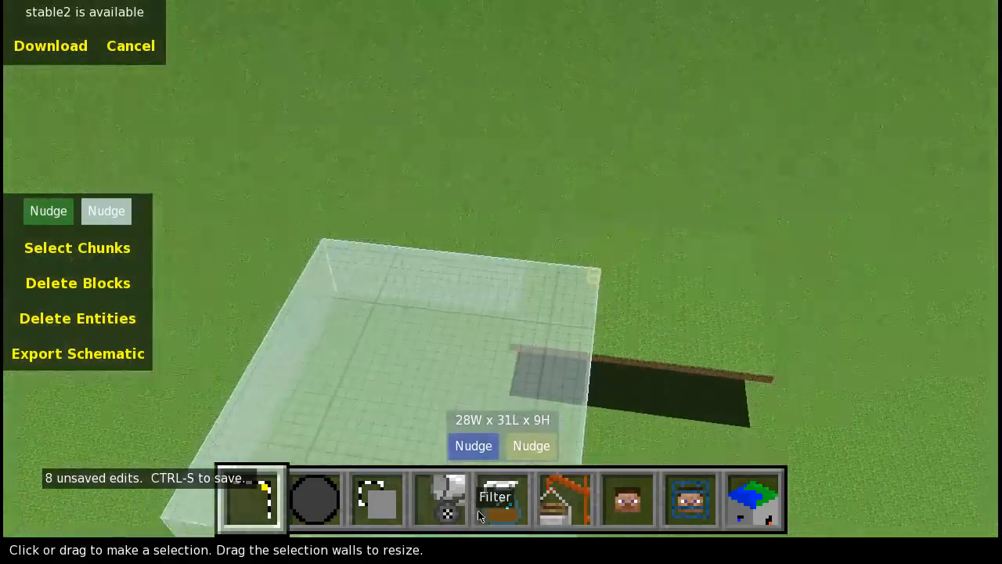
key("s")
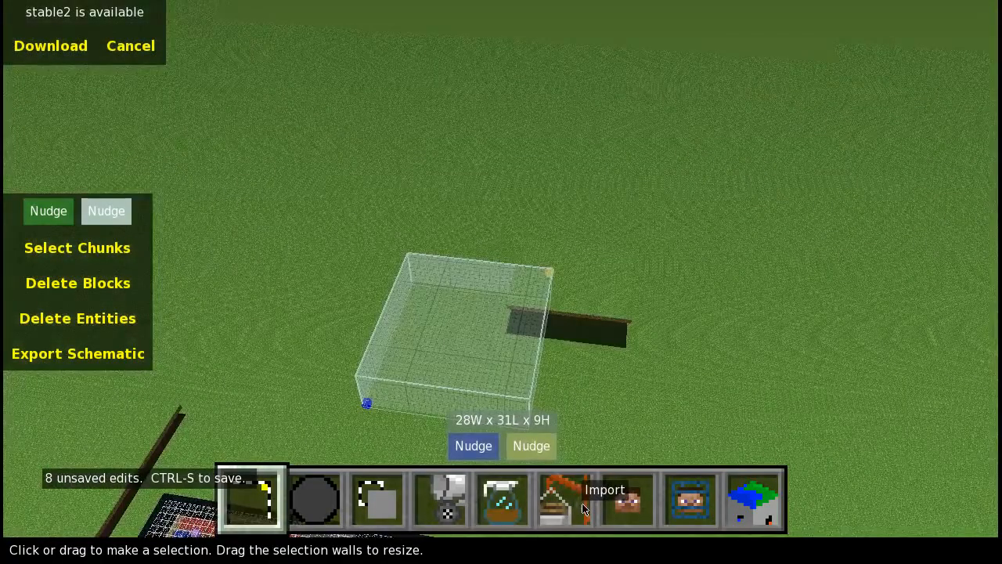
Load a large round structure with the Import tool, preview it over the grass and discard it without placing it
left_click(584, 509)
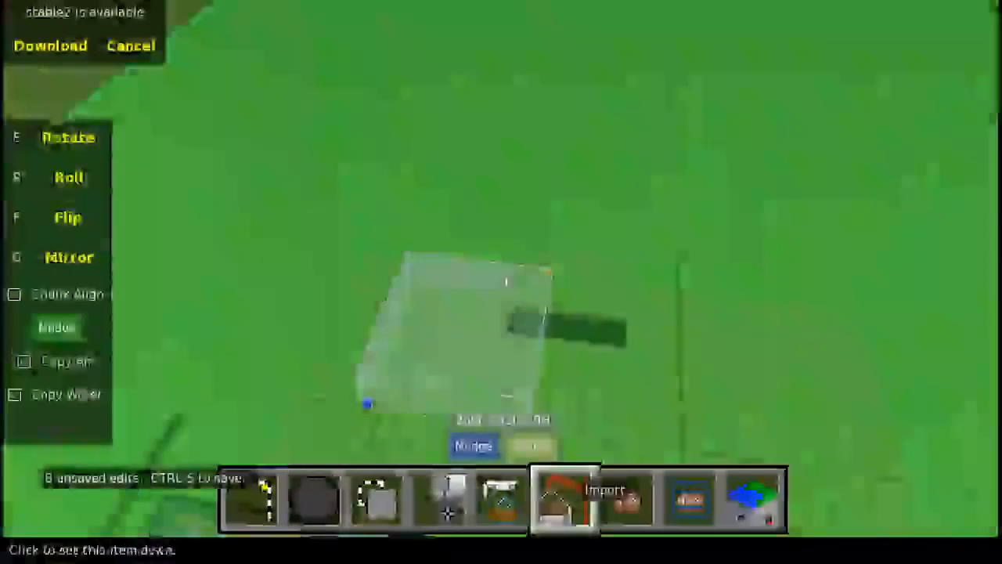
key("d")
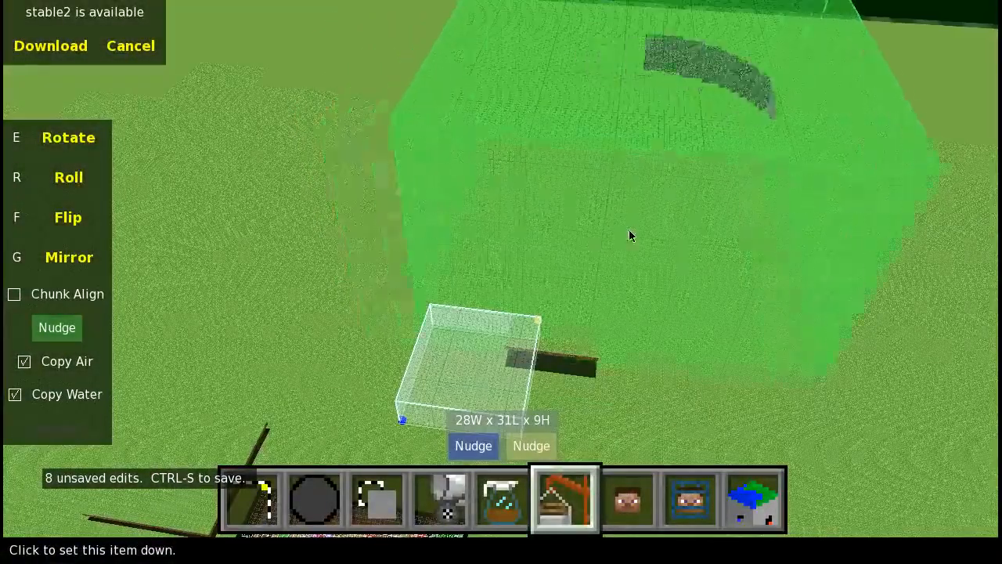
key("d")
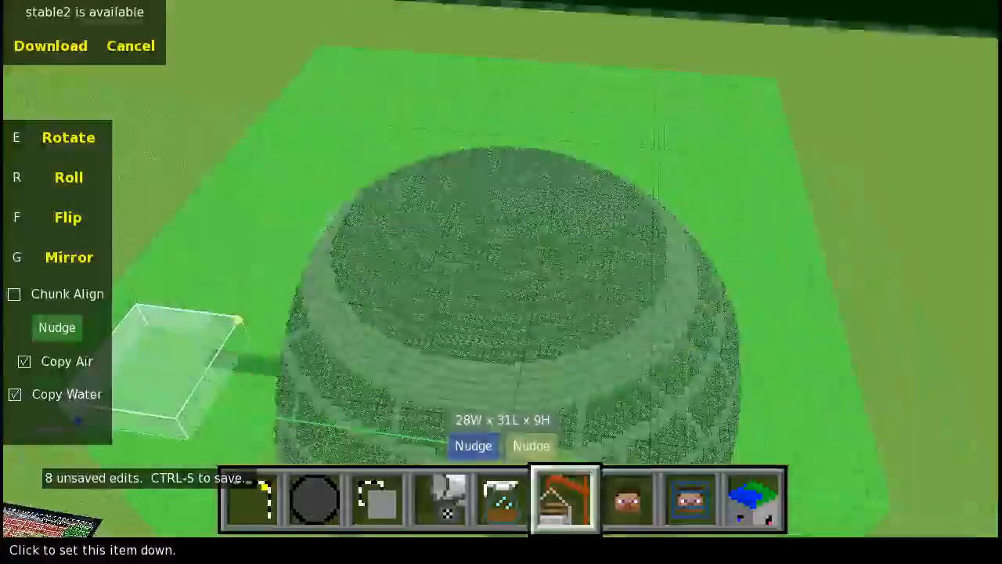
key("1")
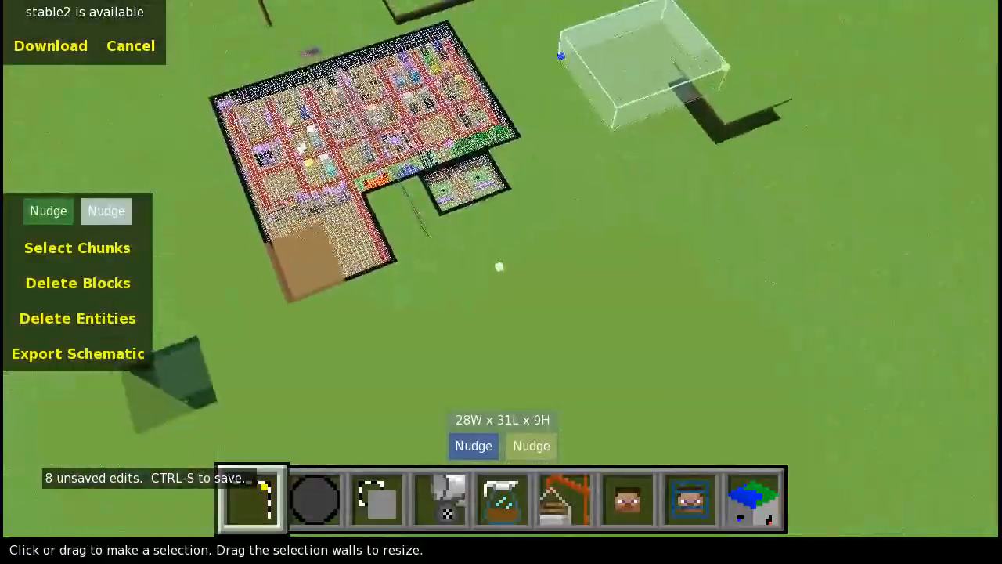
Fly over the multicoloured floor and the edited areas to examine them, with the Select tool active
right_click(527, 288)
key("w")
right_click(526, 287)
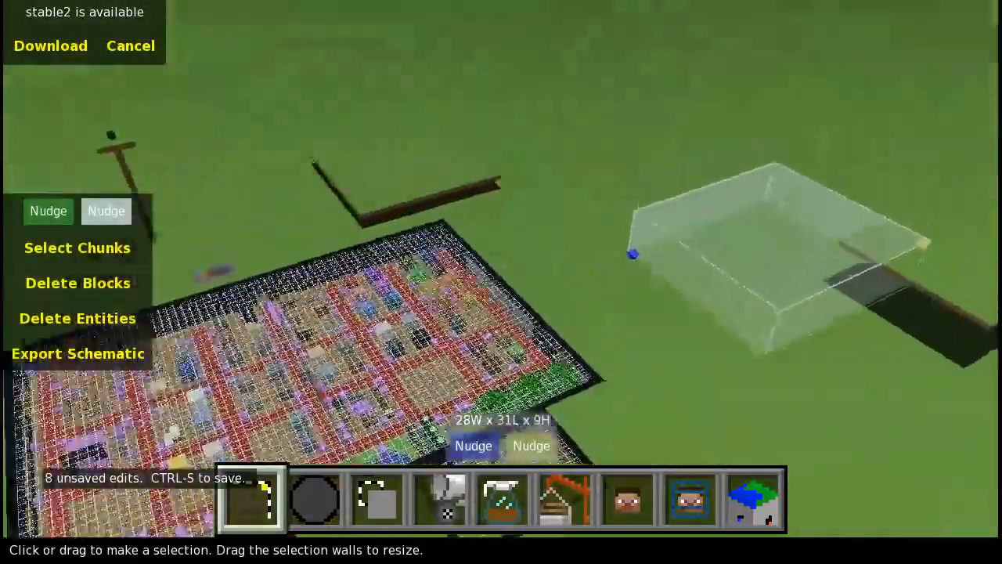
right_click(502, 267)
key("a")
left_click(244, 492)
key("d")
key("a")
right_click(505, 366)
key("a")
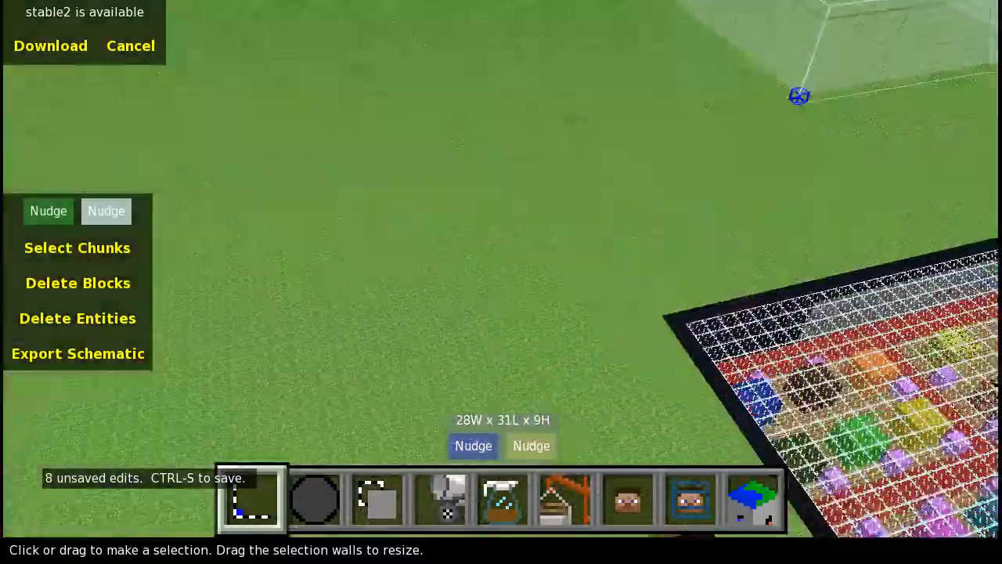
Make a new 27 × 27 × 1 block selection covering the whole flat slab in front of the multicoloured floor
right_click(504, 347)
key("a")
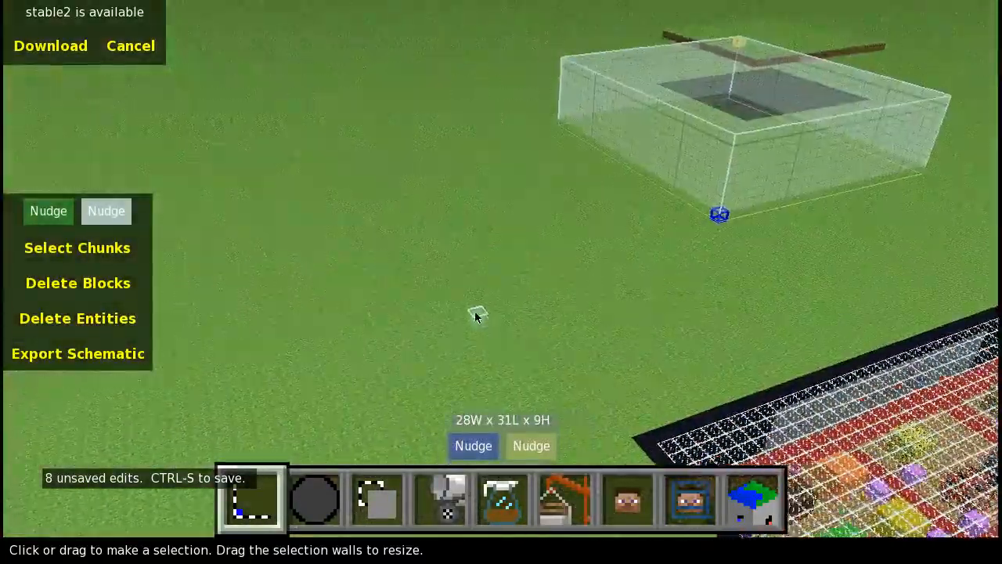
right_click(474, 311)
key("a")
right_click(537, 329)
left_click(525, 122)
left_click(525, 123)
key("d")
key("s")
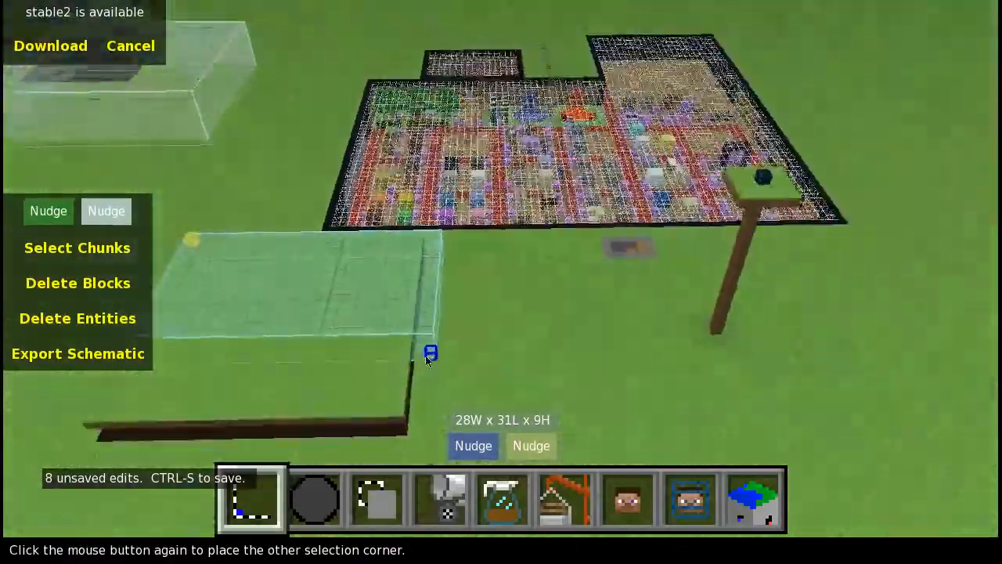
left_click(394, 398)
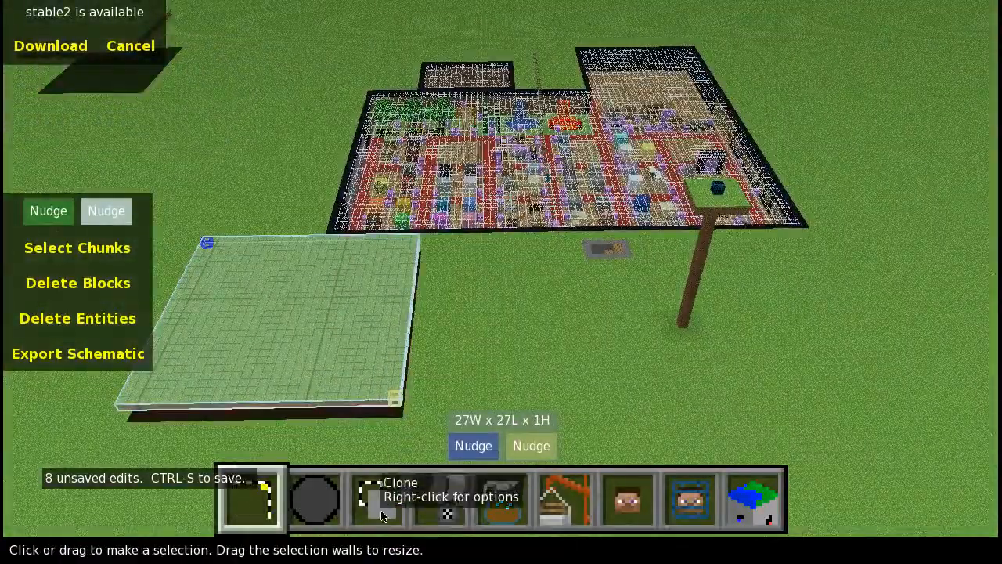
Preview a clone of the selected slab without placing it, and fill the selection with Block of Gold
left_click(366, 505)
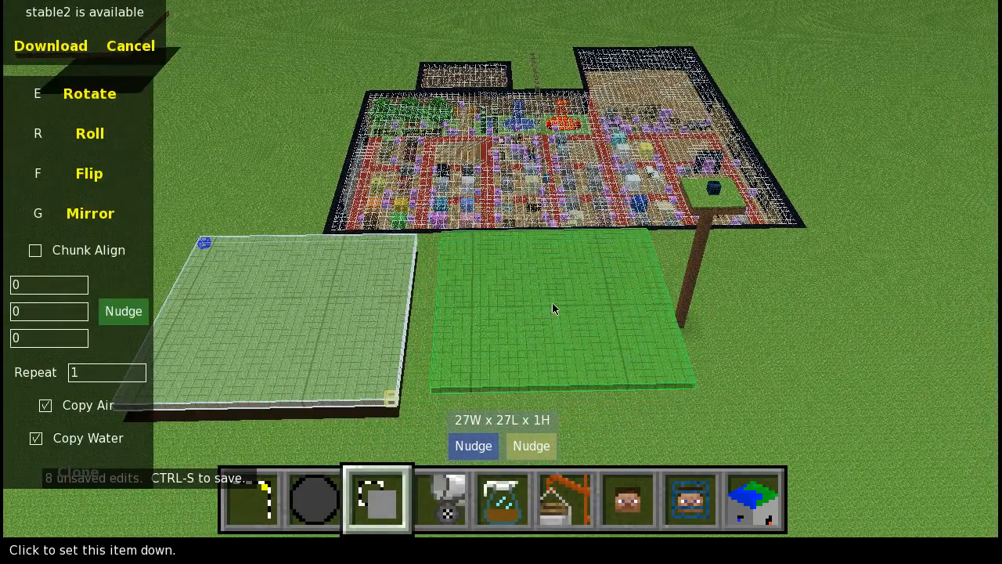
left_click(448, 508)
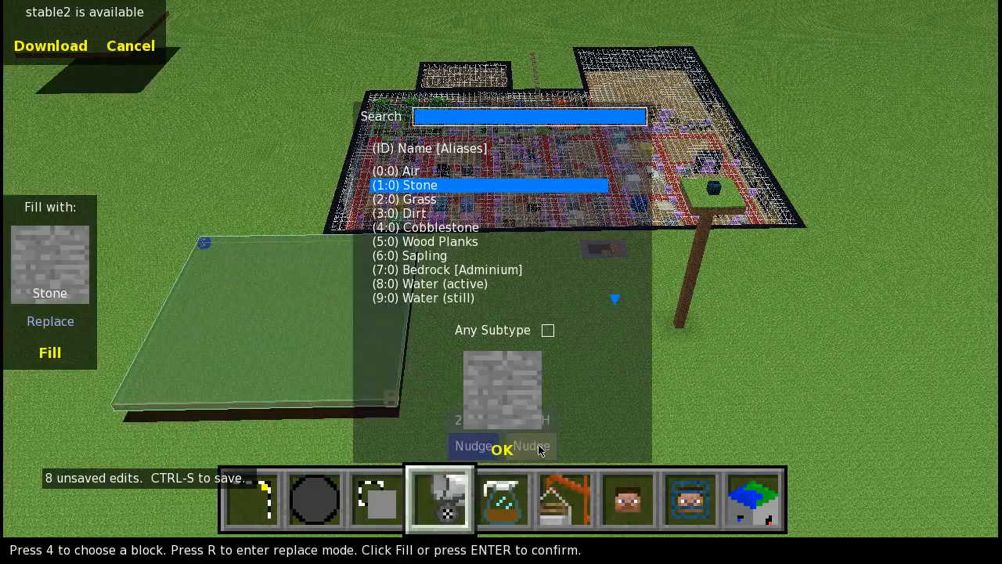
left_click(502, 449)
key("a")
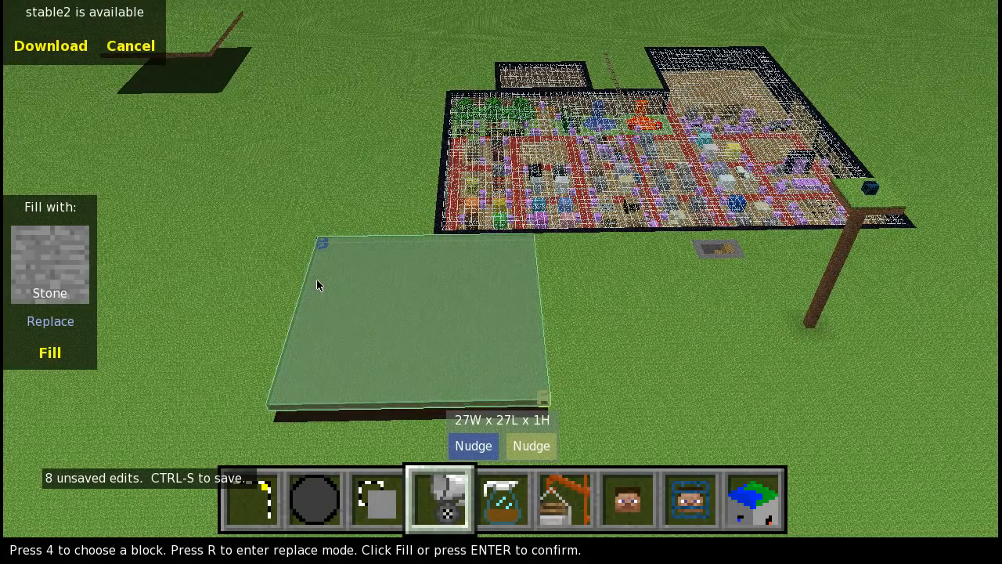
key("4")
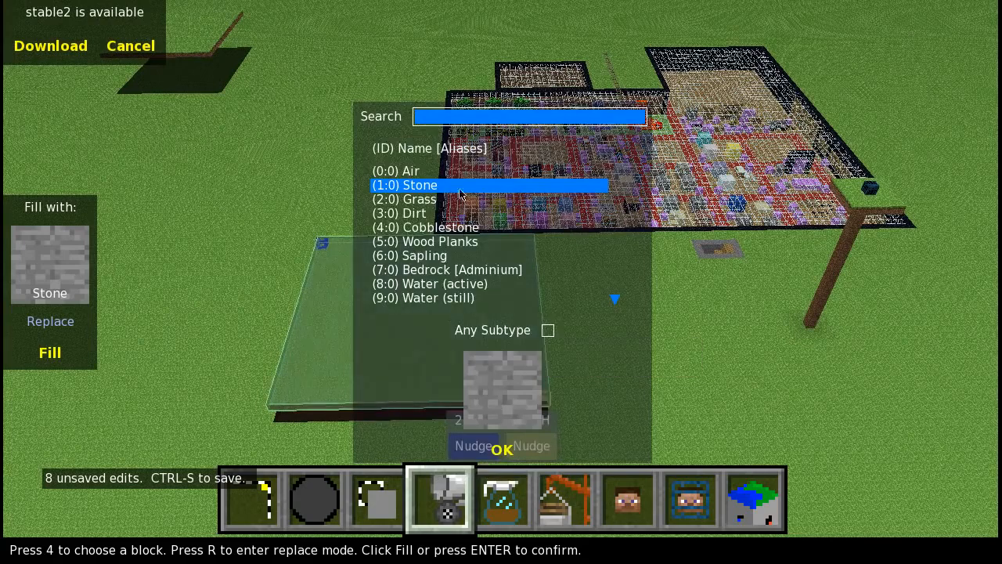
type("gold")
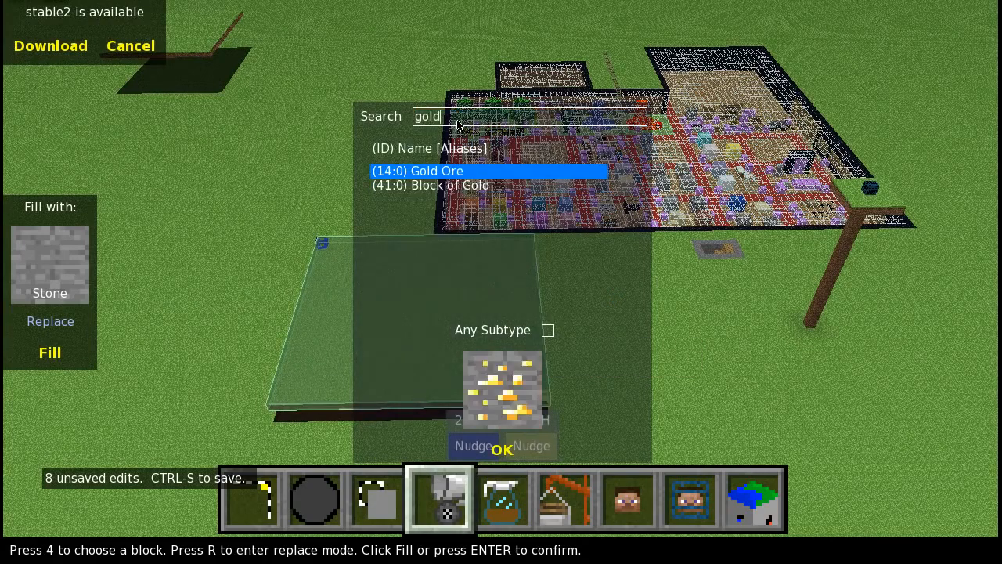
key("Down")
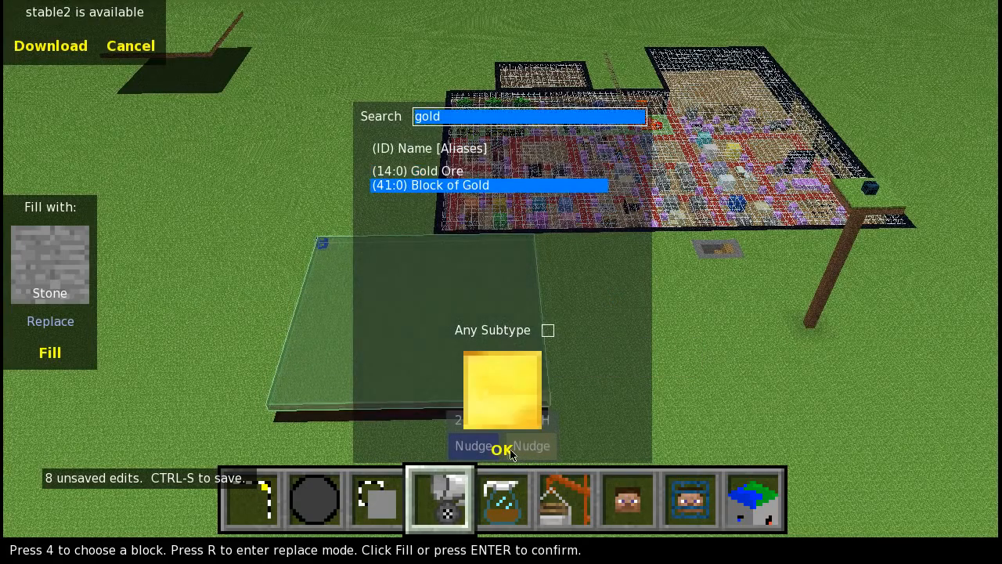
key("Return")
left_click(50, 353)
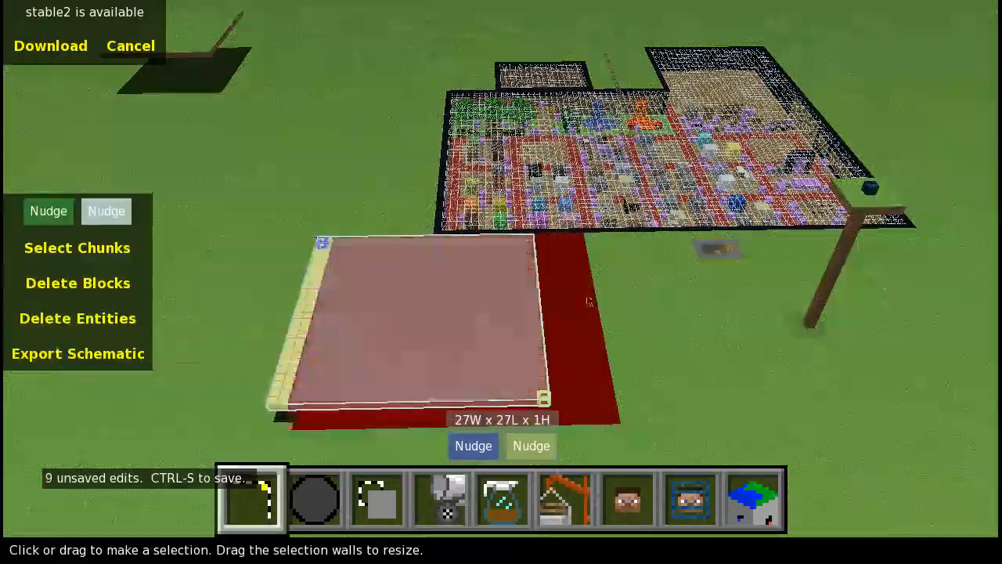
Nudge the selection's blue corner inward across the gold slab until the selection is 27 × 14 × 1 blocks
key("d")
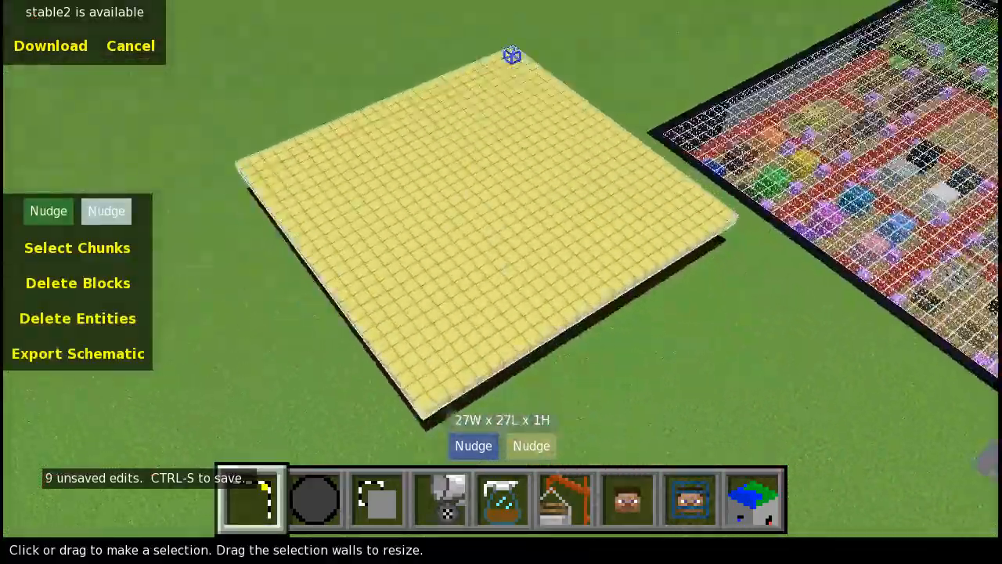
key("space")
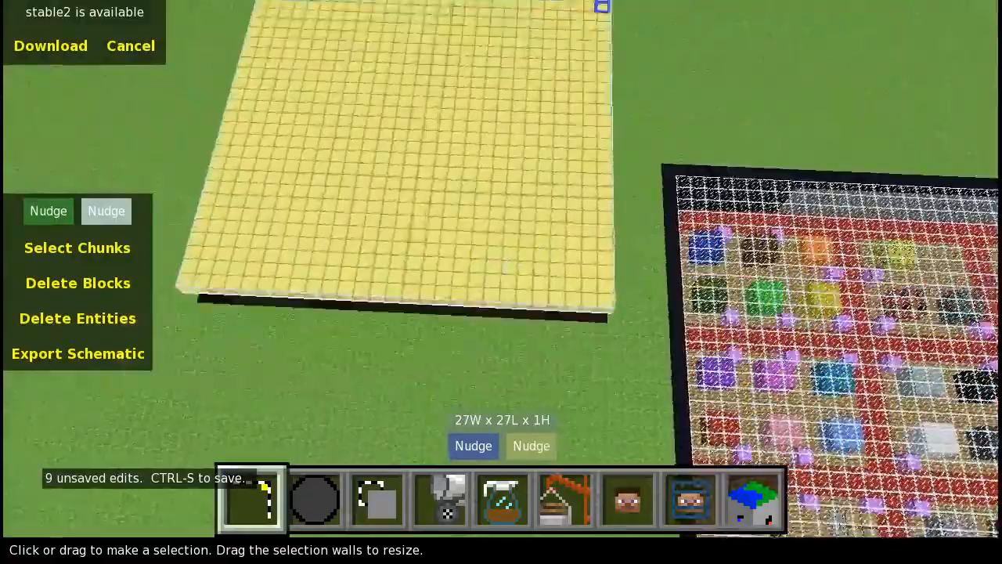
key("w")
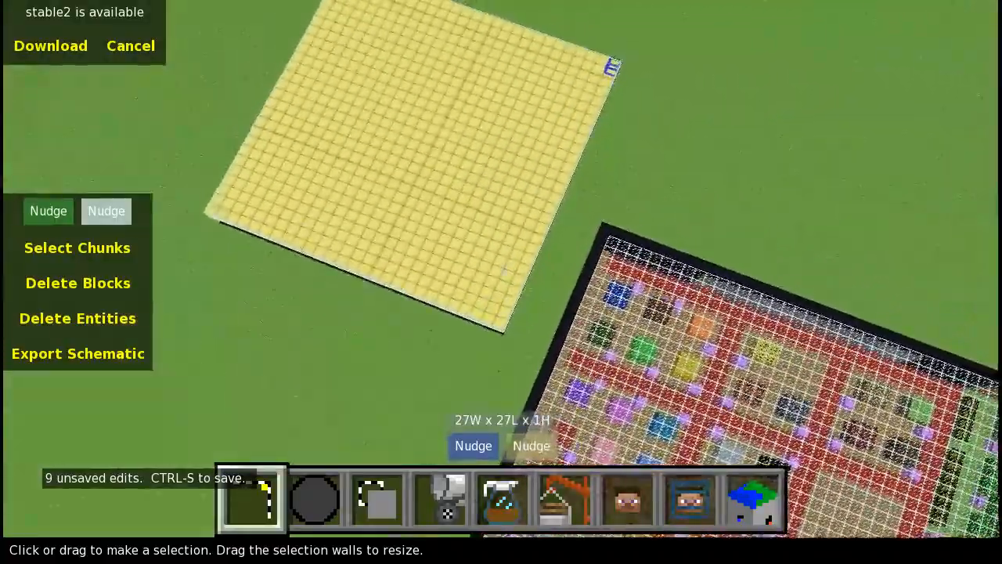
key("j")
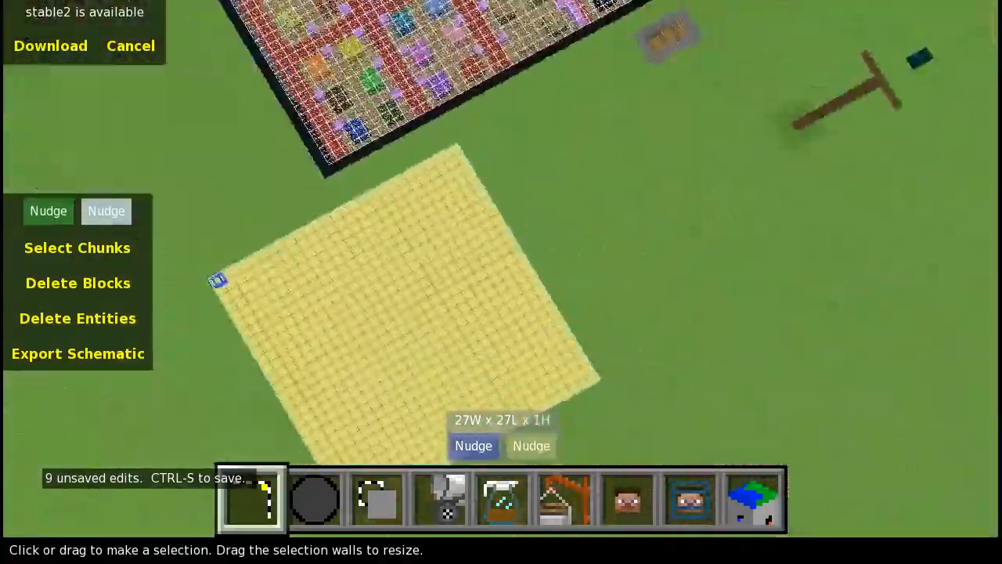
key("j")
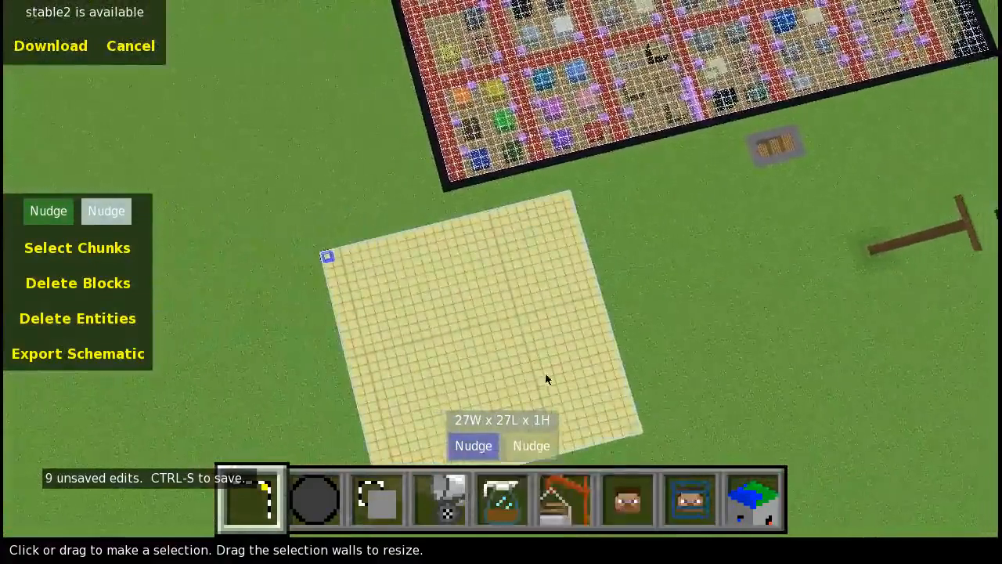
left_click(480, 448)
key("d")
key("d")
key("d")
key("d")
key("d")
key("d")
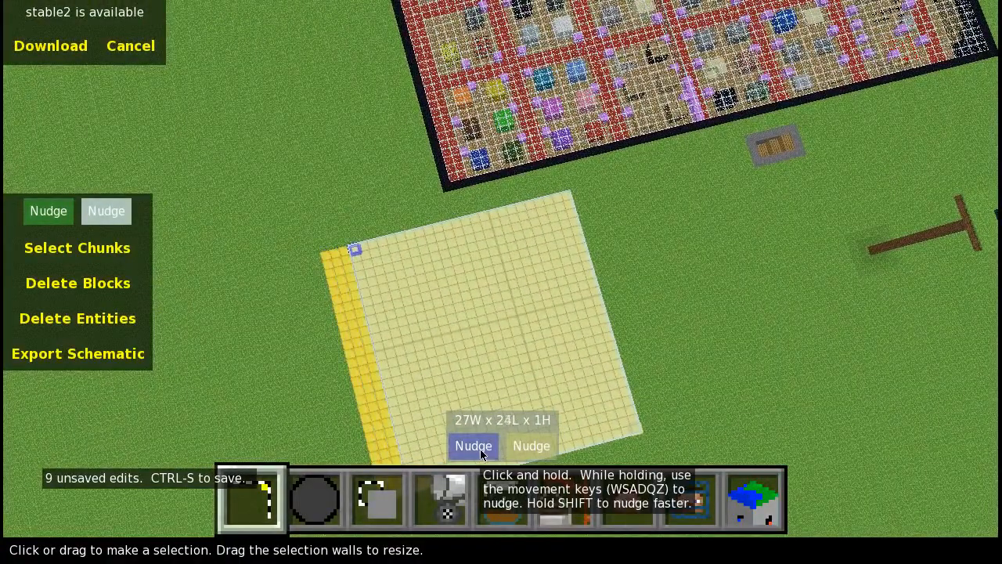
key("d")
key("d")
key("d")
key("d")
key("d")
key("d")
key("d")
left_click_drag(480, 452, 480, 453)
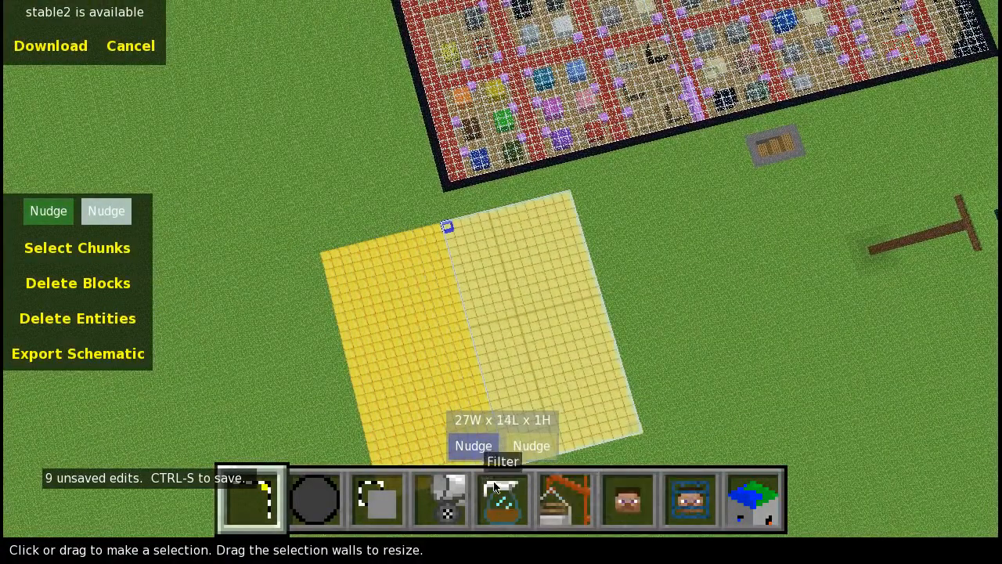
Fill the selected half of the gold slab with Block of Diamond
left_click(495, 508)
left_click(453, 510)
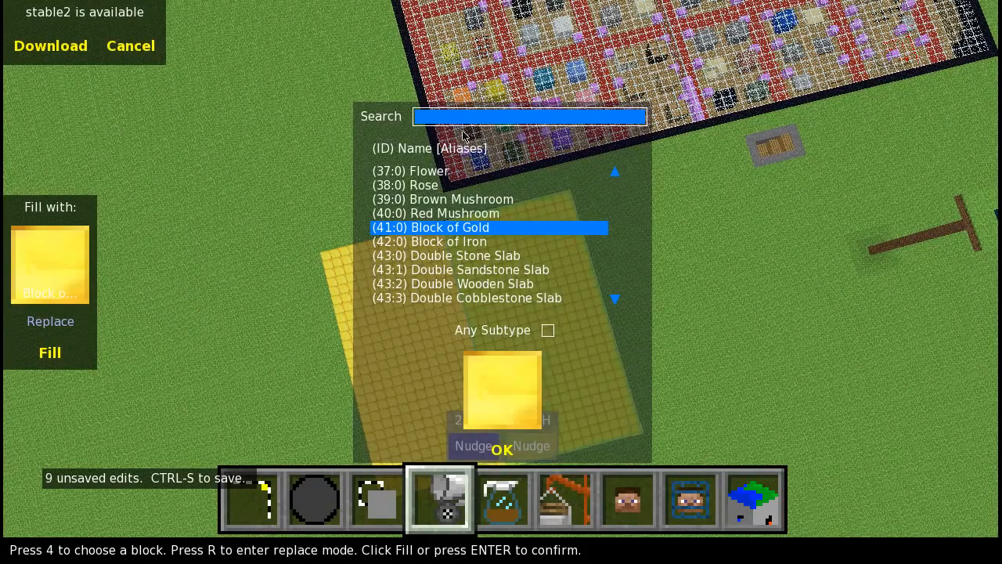
type("diamond")
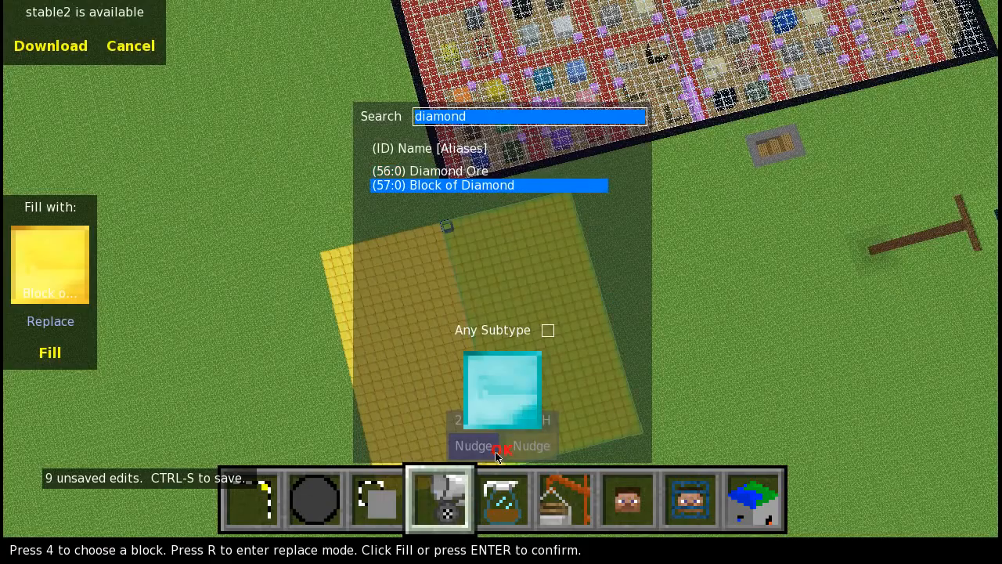
key("Return")
left_click(64, 352)
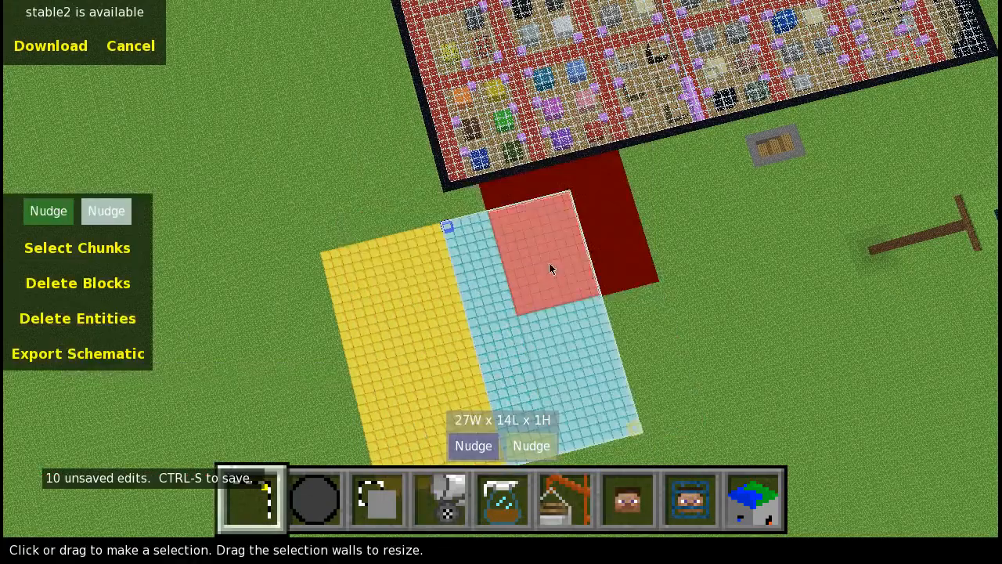
Select the whole gold and diamond slab corner to corner as a 27 × 27 × 1 block area
left_click(320, 253)
key("space")
key("d")
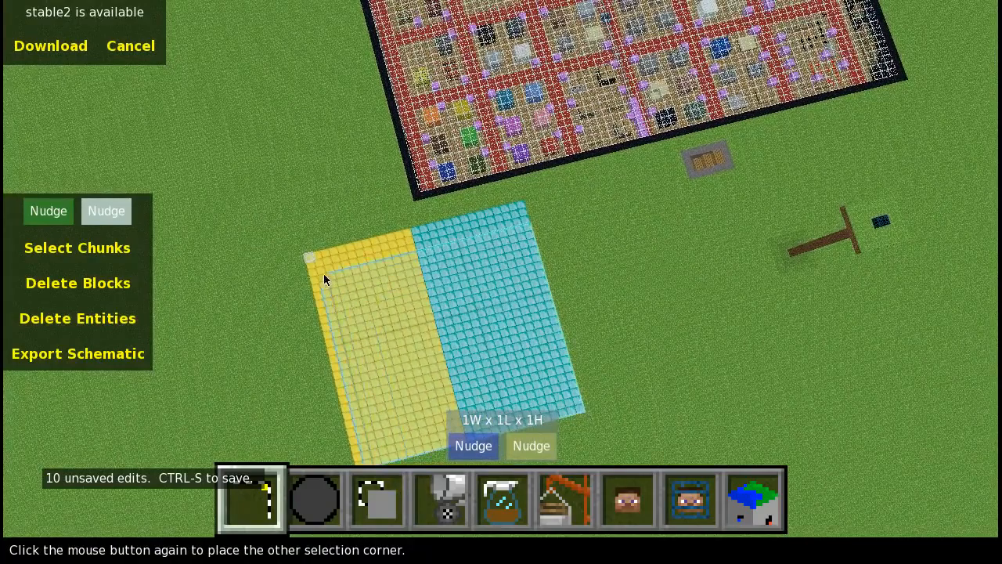
left_click(309, 256)
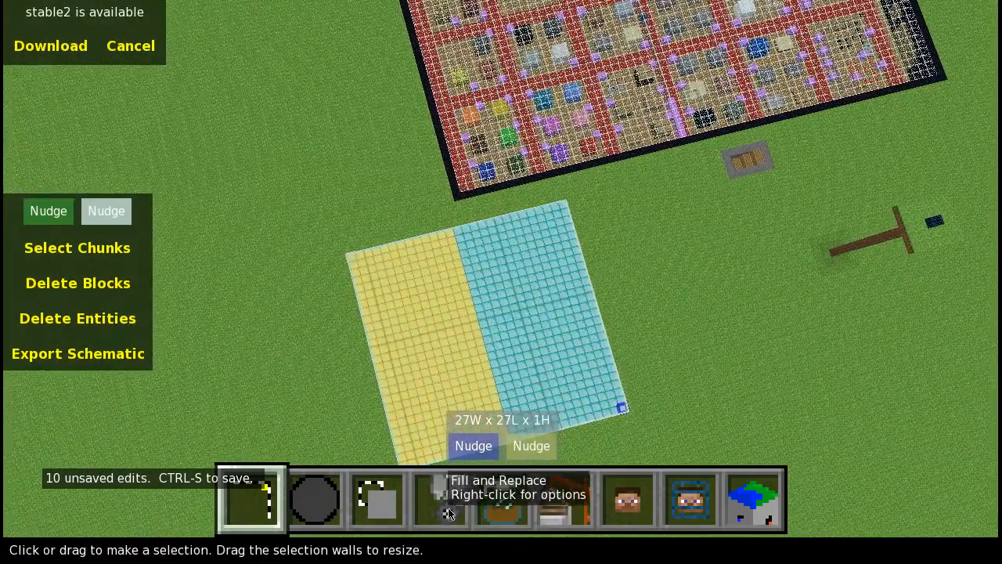
Replace every Block of Diamond in the selection with Stone
left_click(449, 513)
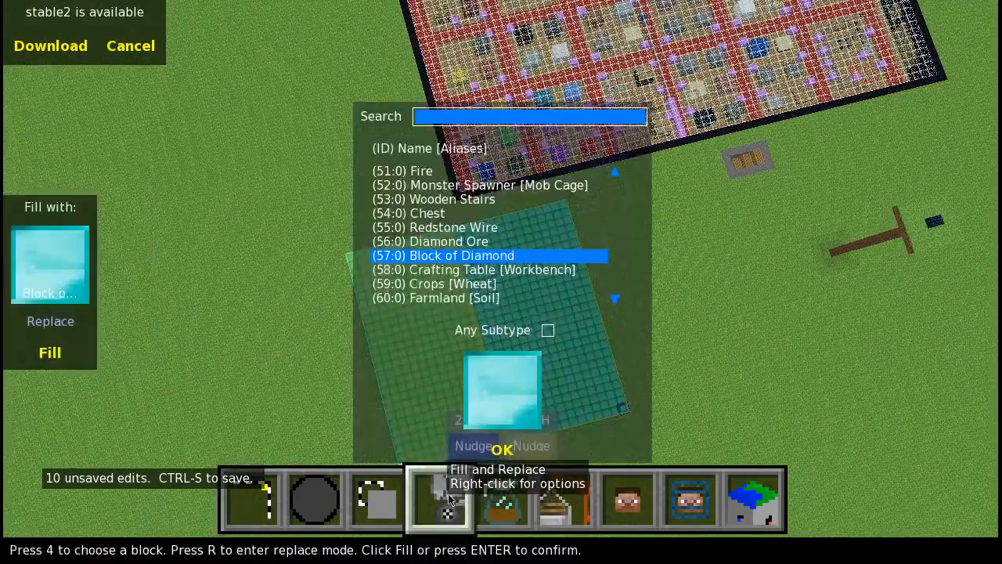
left_click(499, 447)
left_click(45, 322)
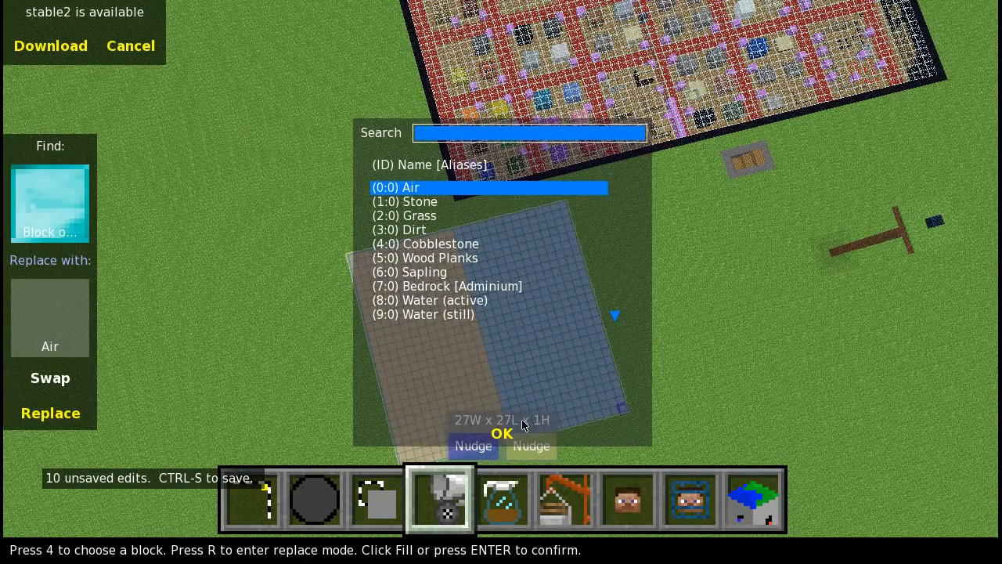
left_click(468, 286)
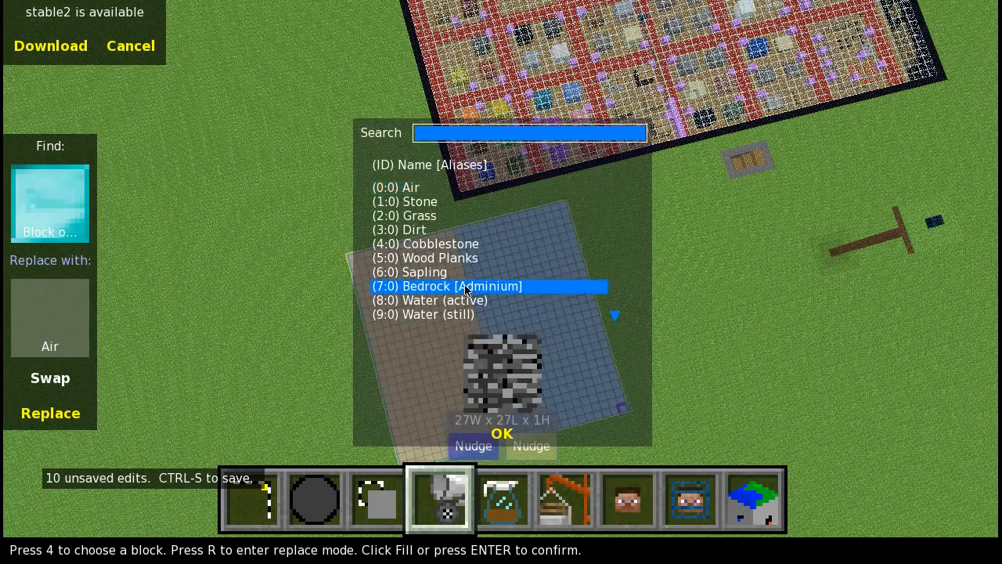
left_click(427, 202)
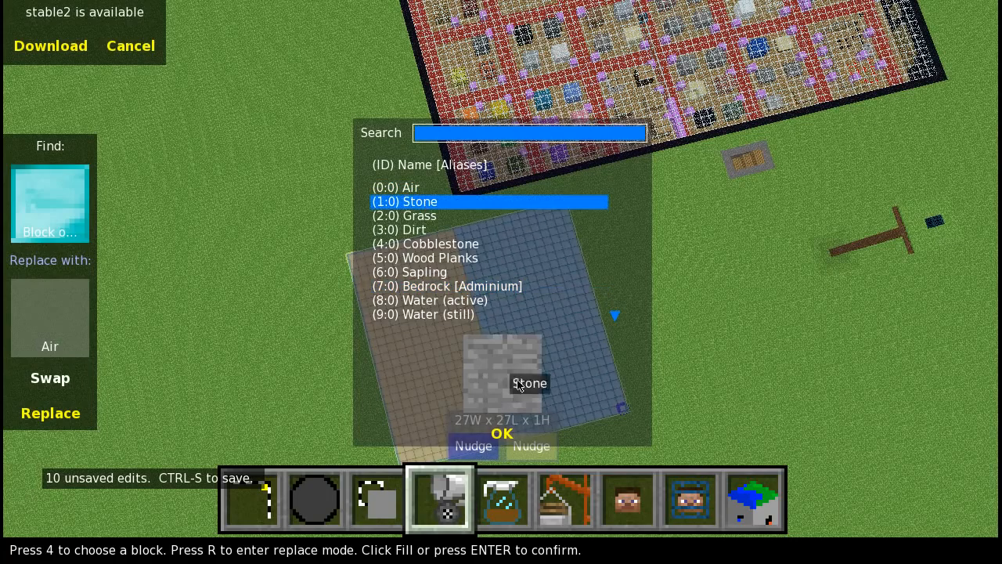
left_click(502, 433)
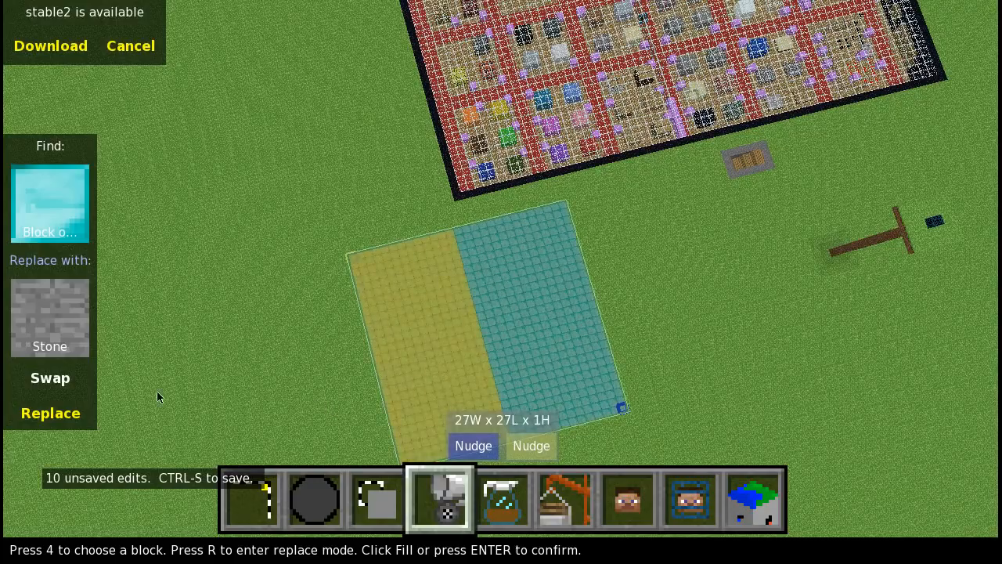
left_click(70, 410)
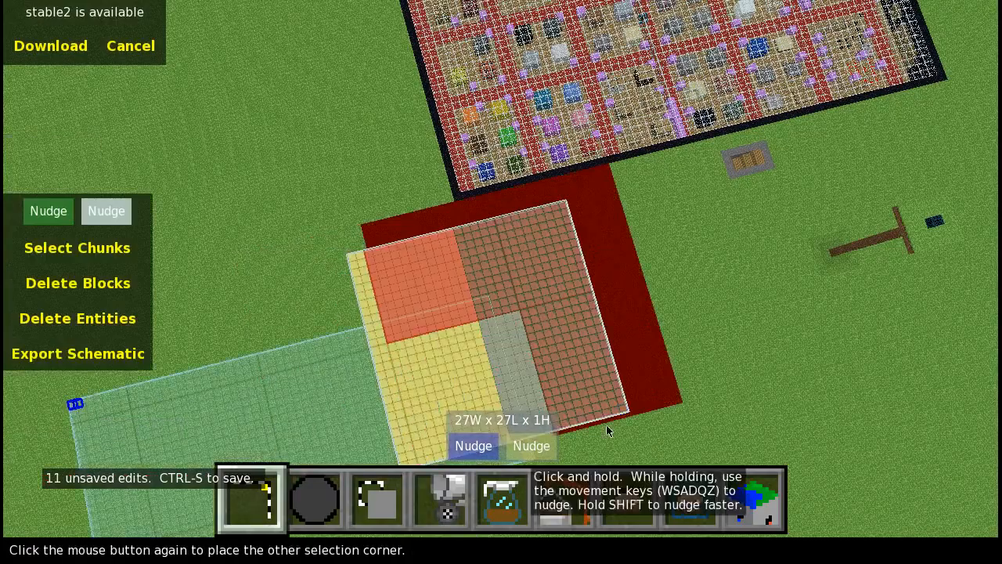
Make a 4 × 19 × 1 block selection on the grass between the slab and the brown post
right_click(590, 400)
right_click_drag(501, 268, 607, 284)
left_click(510, 312)
left_click(402, 272)
right_click_drag(546, 337, 422, 269)
left_click(803, 270)
Fly over the half-gold, half-stone slab to examine the replaced blocks
key("w")
key("a")
key("w")
right_click_drag(663, 254, 689, 258)
key("a")
key("s")
key("d")
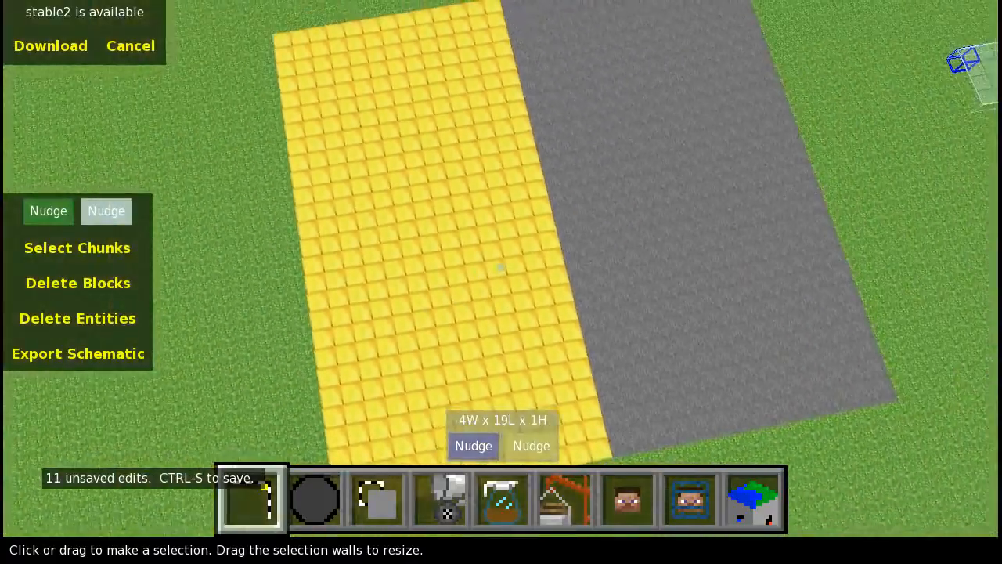
key("s")
mouse_move(501, 269)
right_mouse_down()
mouse_move(501, 310)
mouse_move(520, 252)
mouse_move(503, 271)
mouse_move(368, 266)
mouse_move(507, 266)
right_mouse_up()
key("s")
key("w")
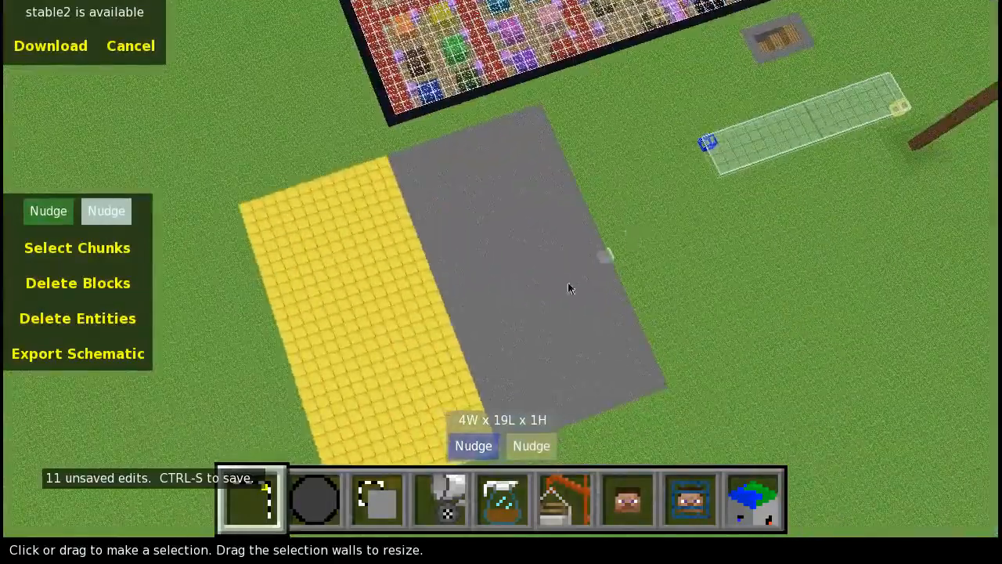
Place a Stone sphere on the grass beside the gold half with the round Brush at size 20
left_click(313, 501)
key("s")
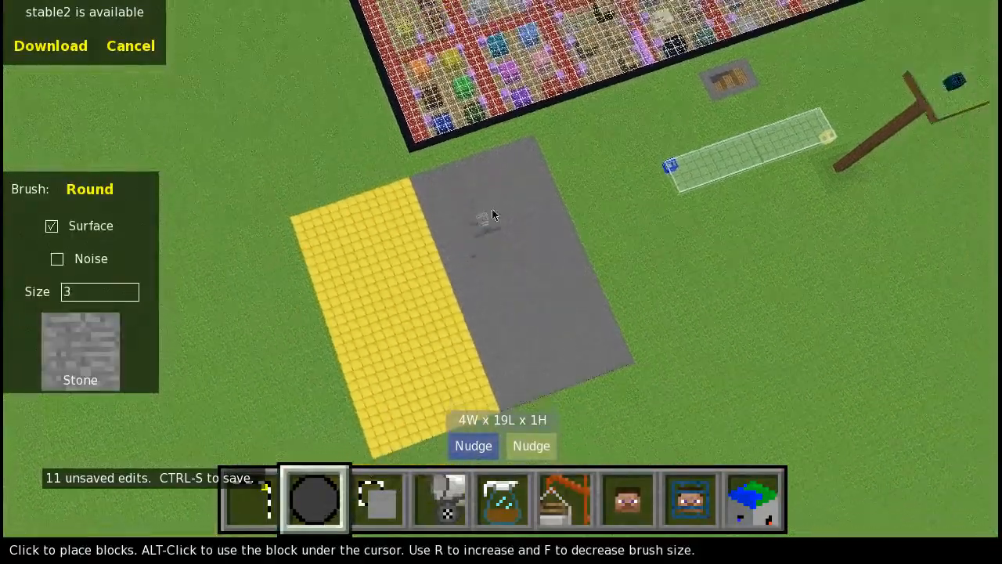
left_click(90, 294)
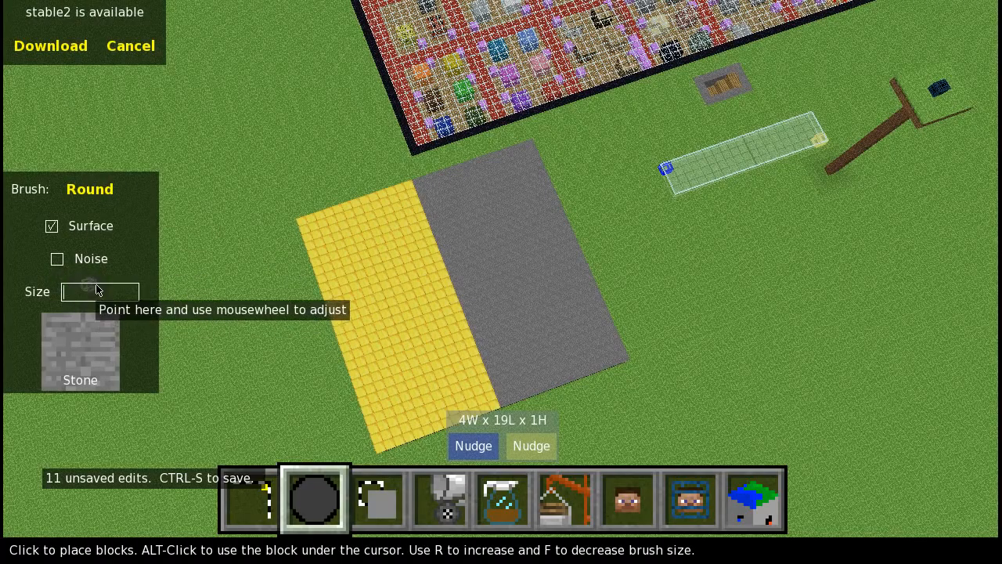
key("a")
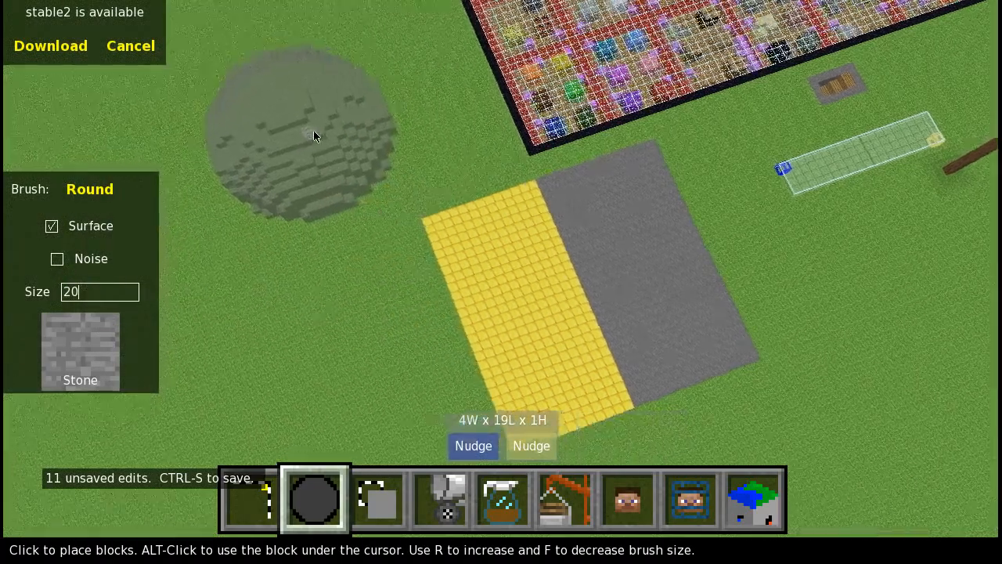
left_click(465, 164)
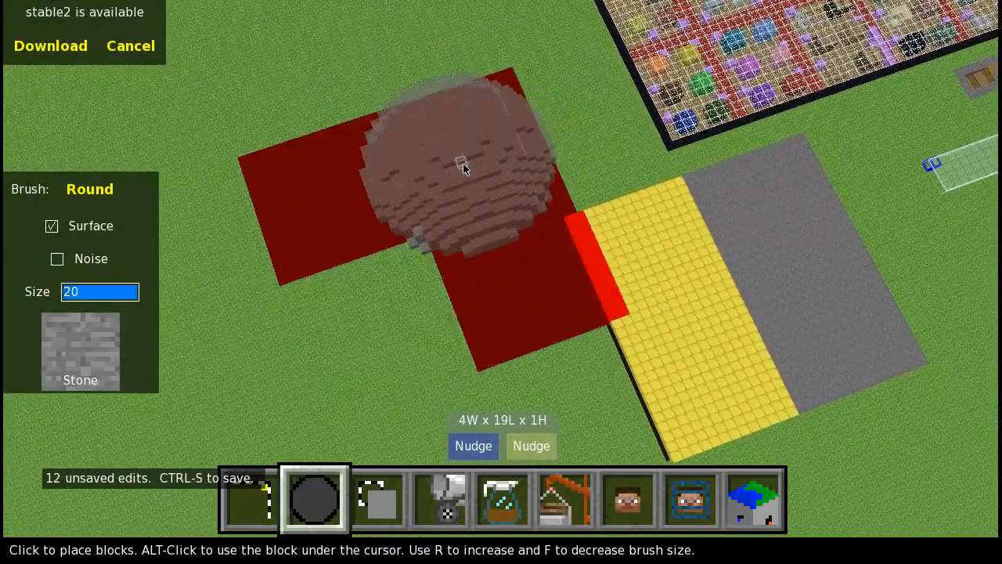
Place a Wood Planks sphere on the grass beside the Stone sphere with the round Brush at size 20
left_click(88, 368)
left_click(435, 258)
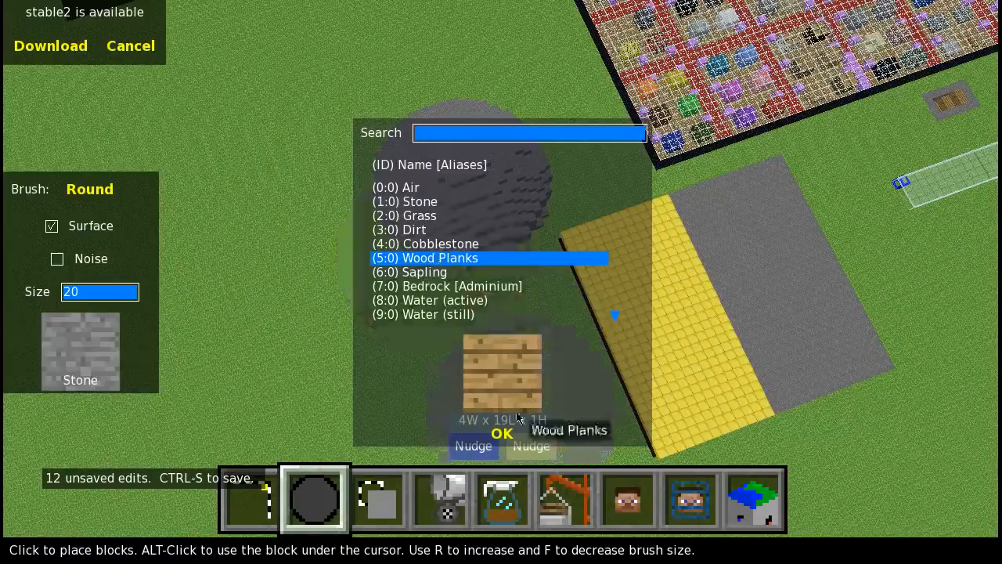
left_click(508, 431)
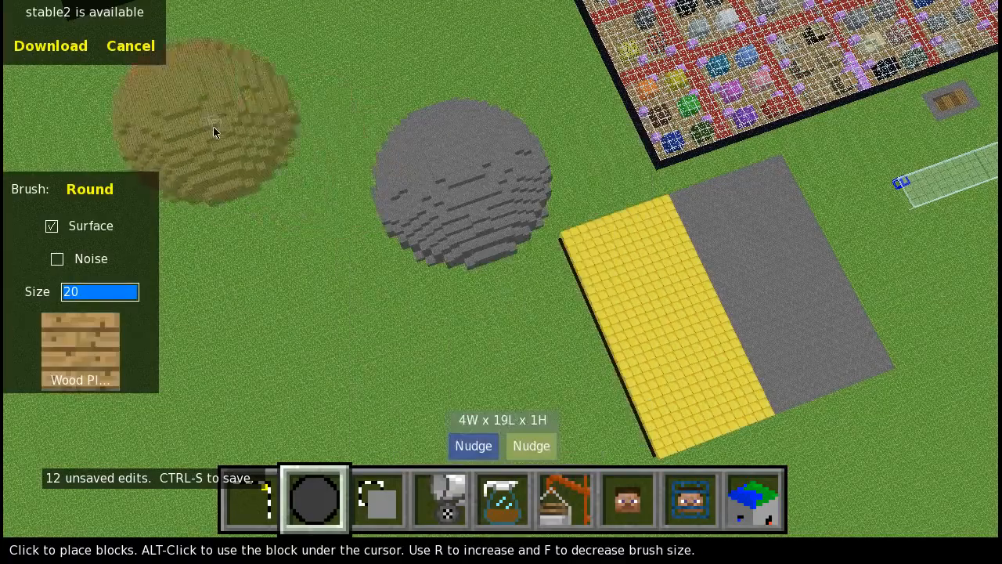
left_click(232, 160)
key("q")
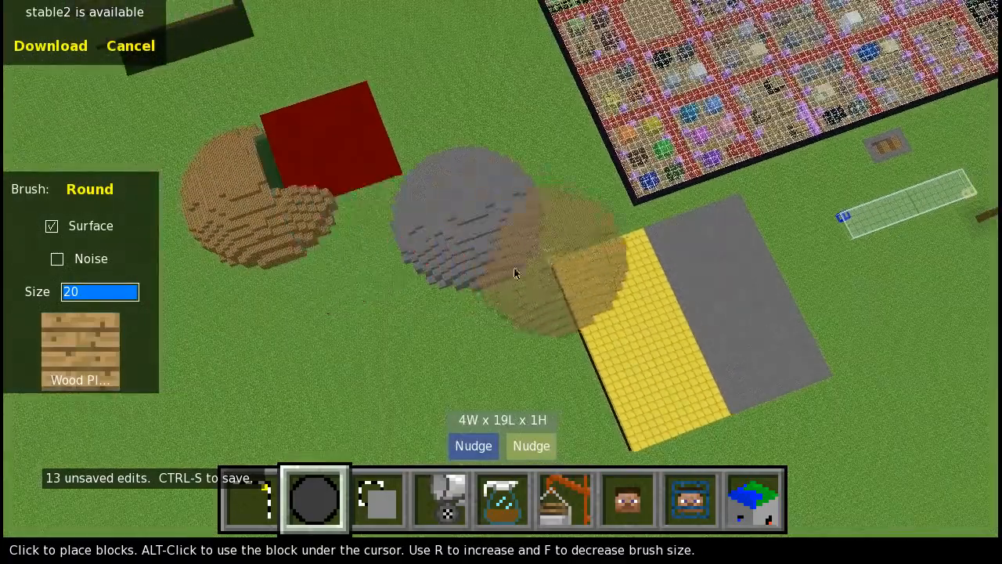
Look through the Select, Filter and Fill and Replace tools' options without applying any of them
key("a")
left_click(259, 509)
key("w")
key("d")
key("d")
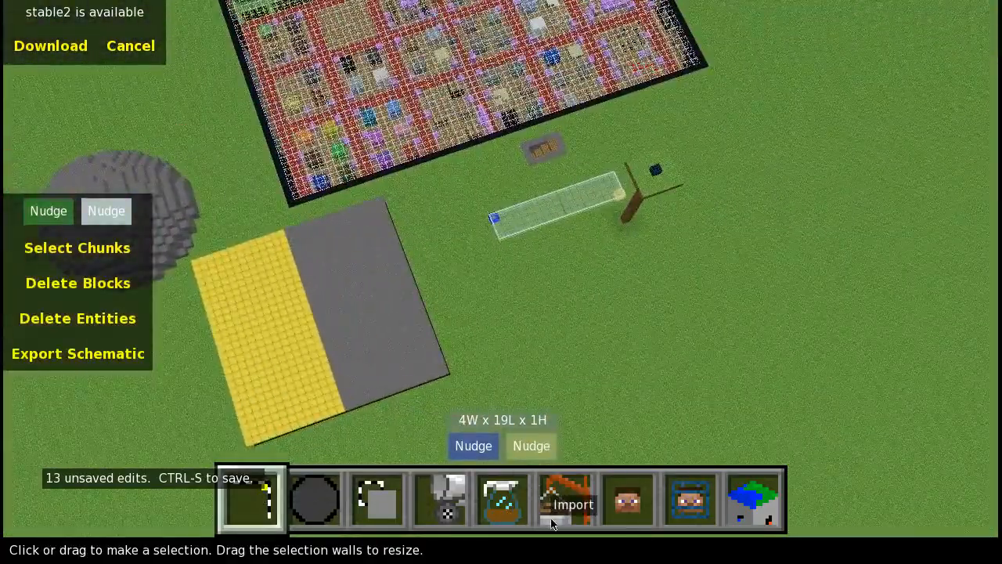
key("a")
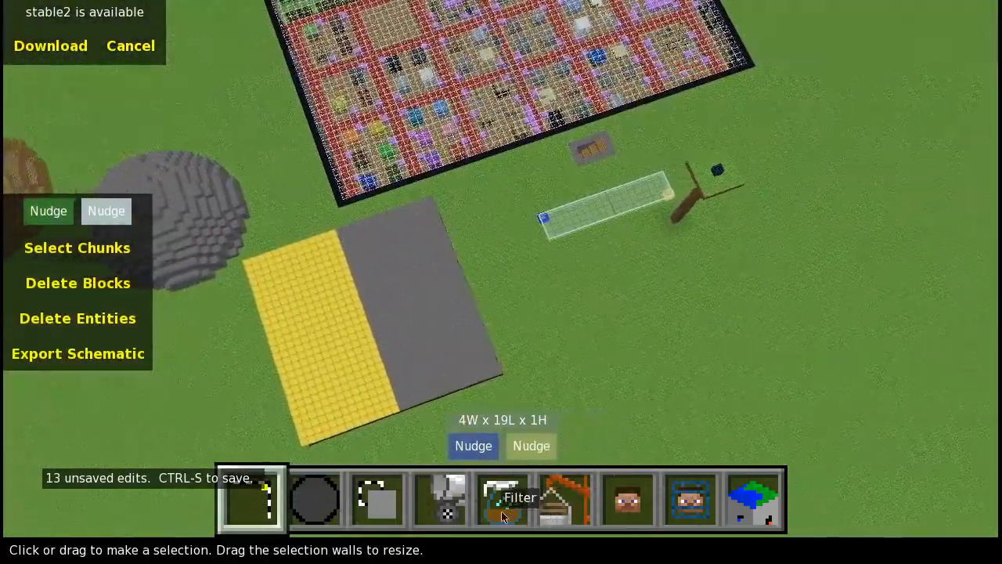
left_click(501, 510)
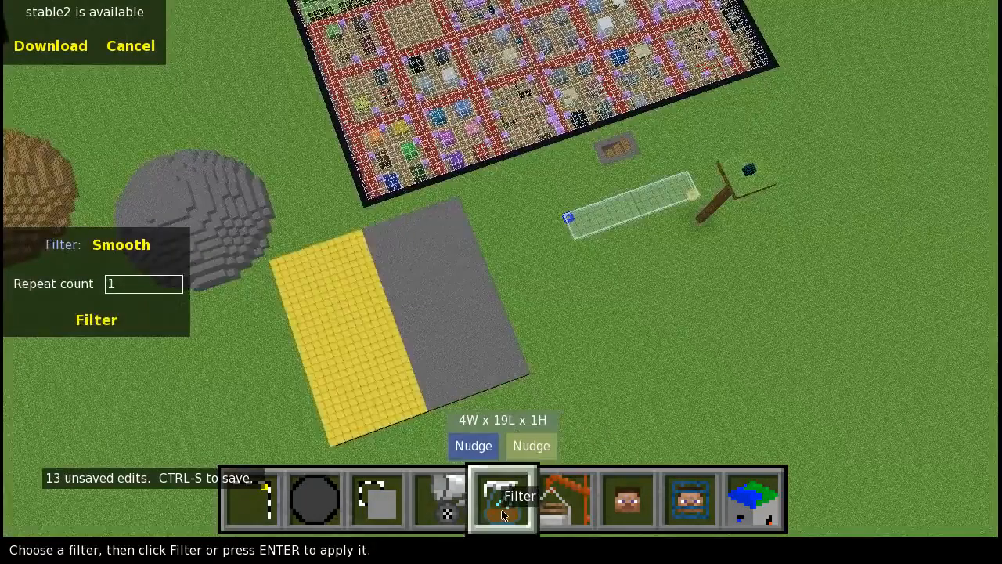
double_click(447, 511)
left_click(506, 451)
key("a")
key("a")
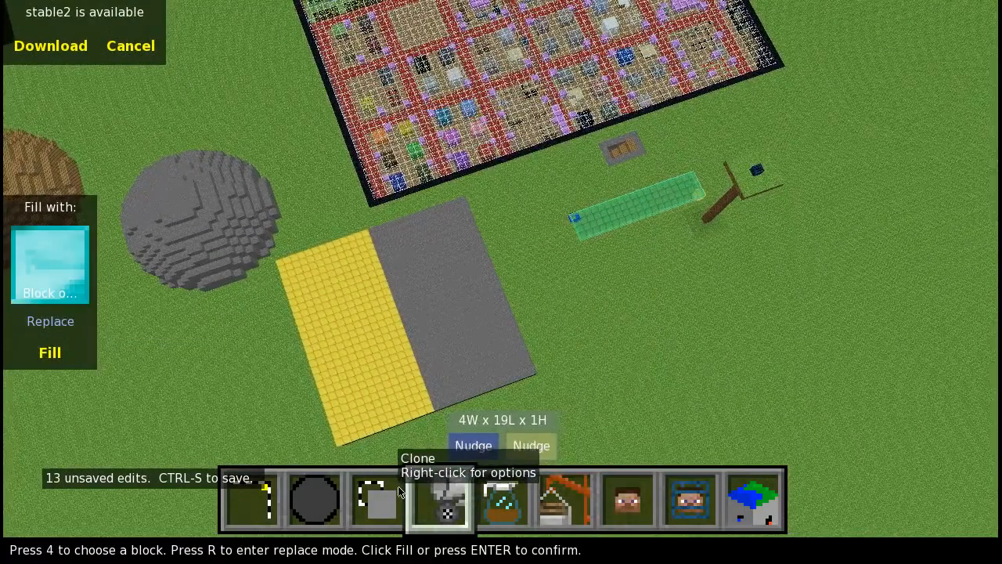
key("a")
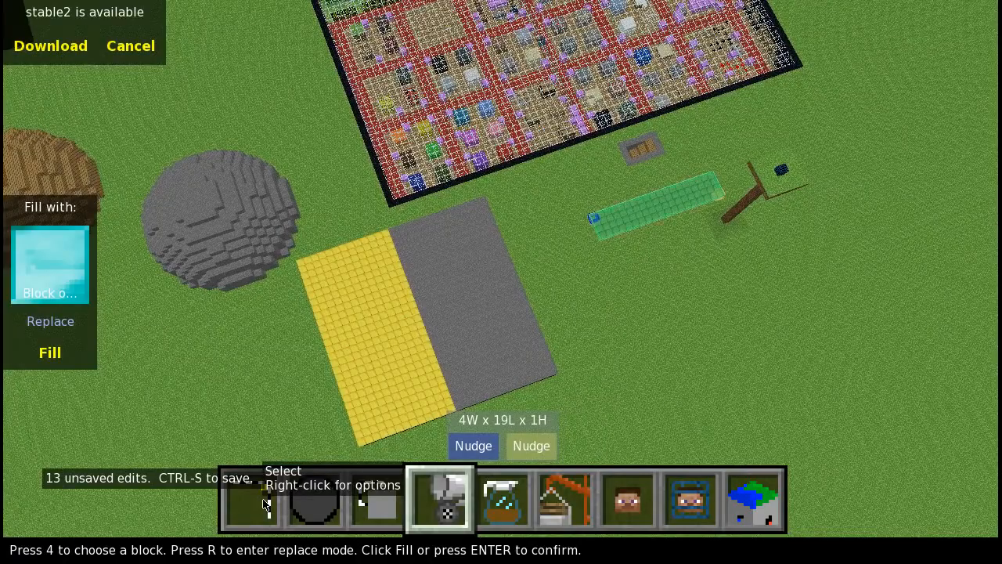
key("d")
Move the player position to the grass near the selection and then onto the raised grass platform beside the spawn cage
left_click(628, 500)
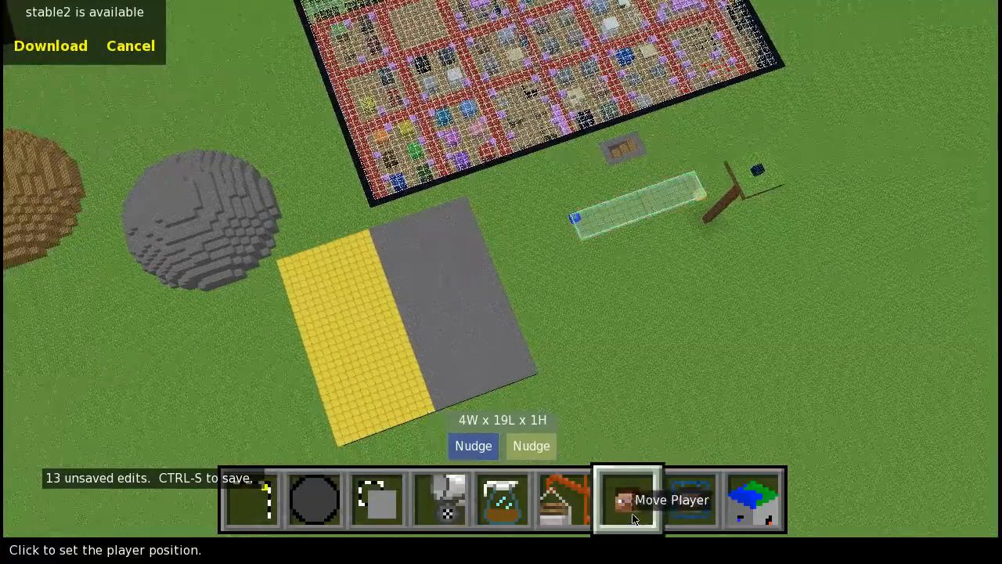
key("w")
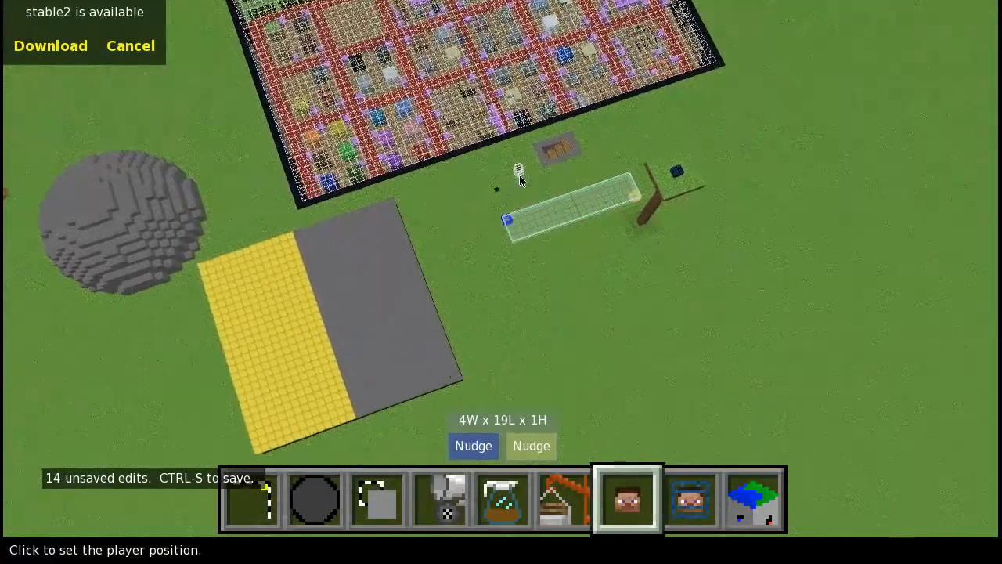
key("shift")
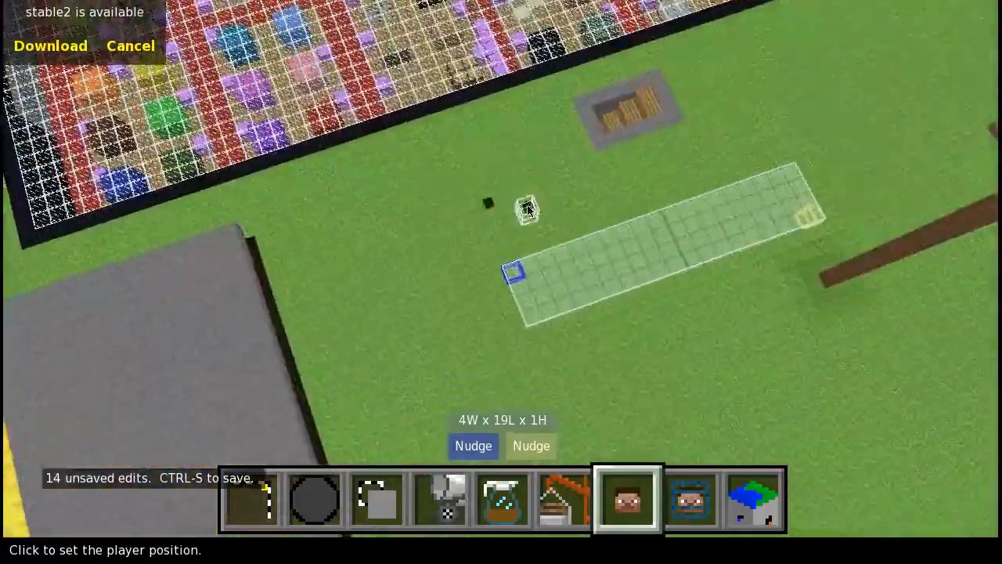
key("space")
key("d")
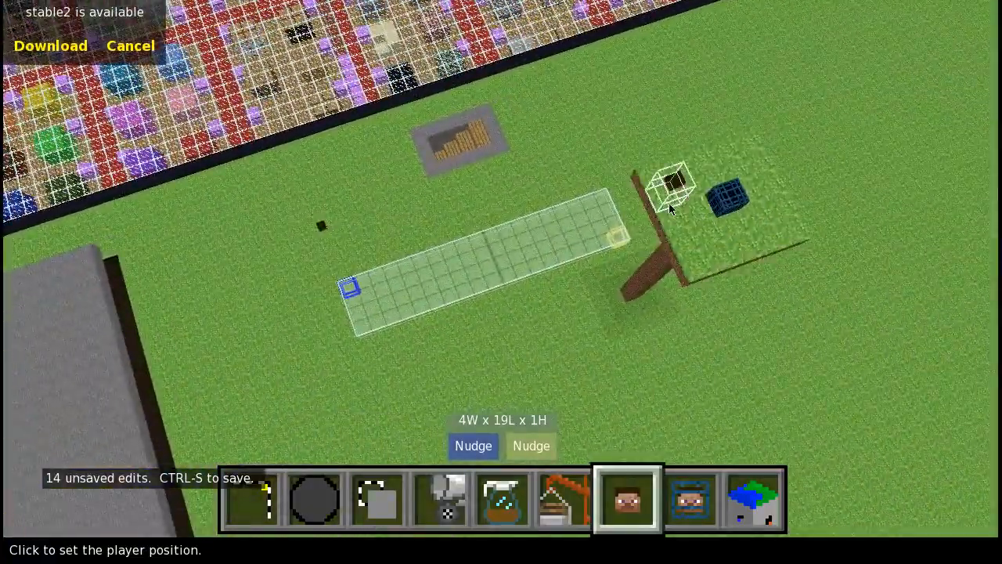
left_click(668, 203)
Move the spawn point to the grass near the selection and then beyond the sunken stairs, close to the large grid's edge
key("a")
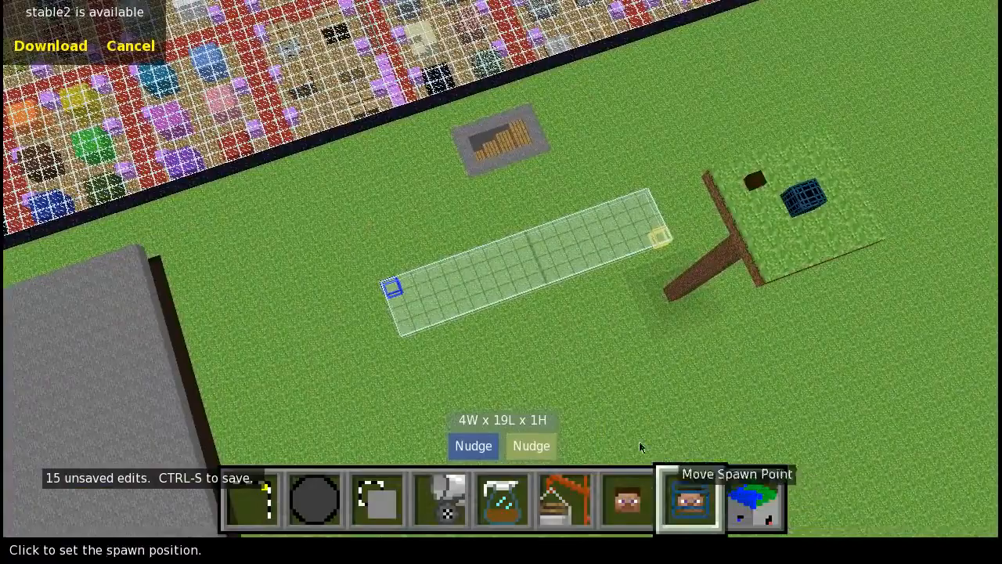
key("a")
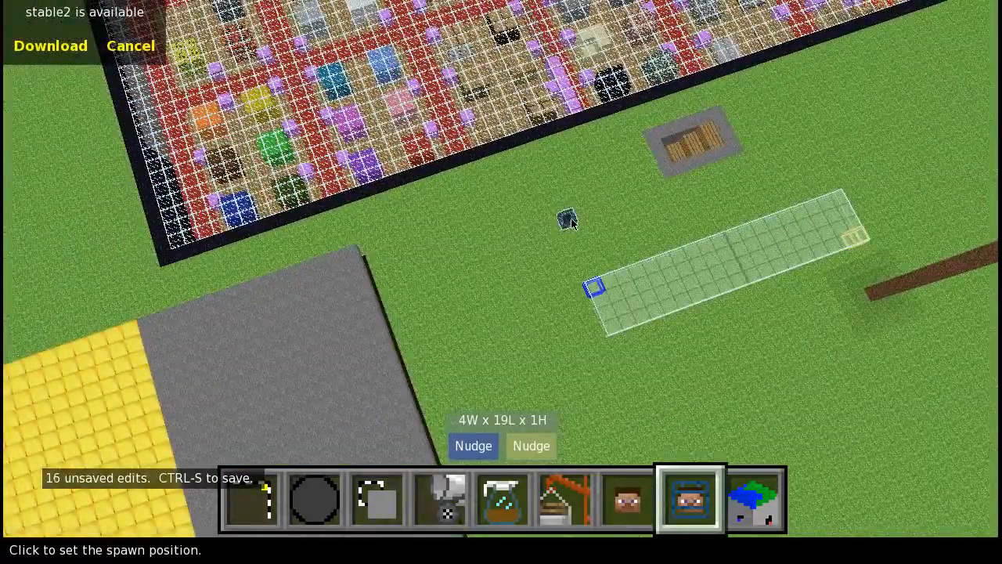
key("space")
key("d")
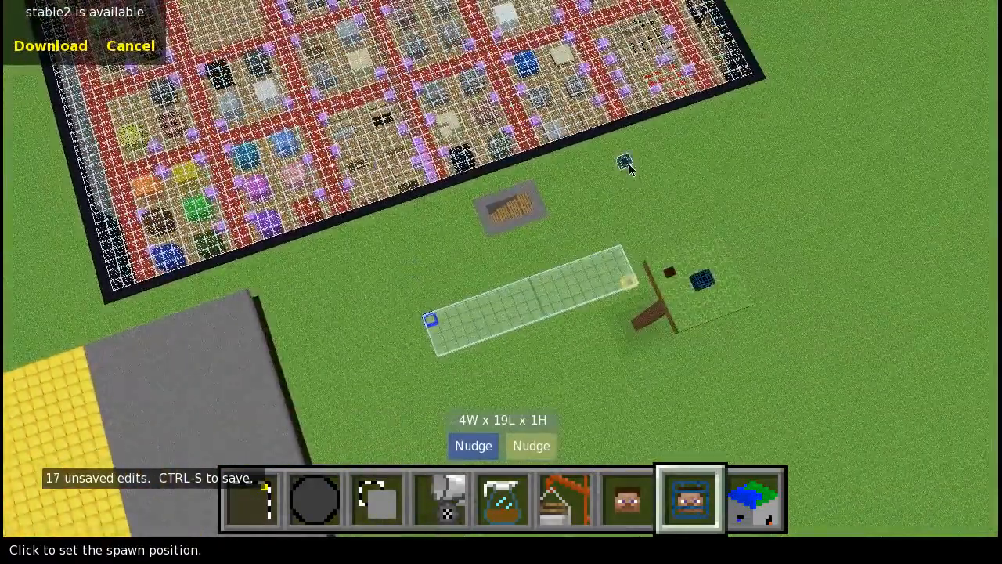
key("space")
key("a")
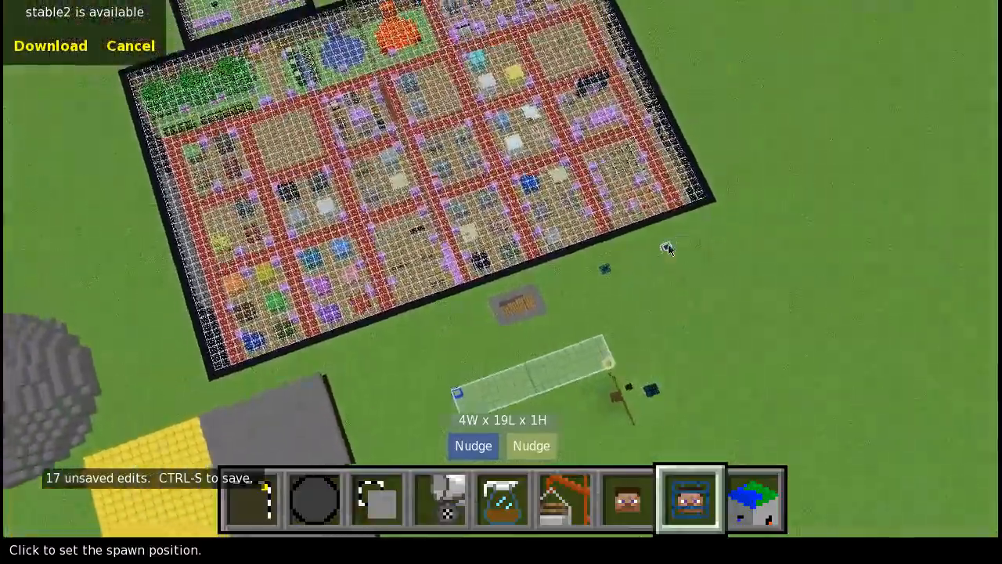
key("w")
key("space")
right_click(746, 223)
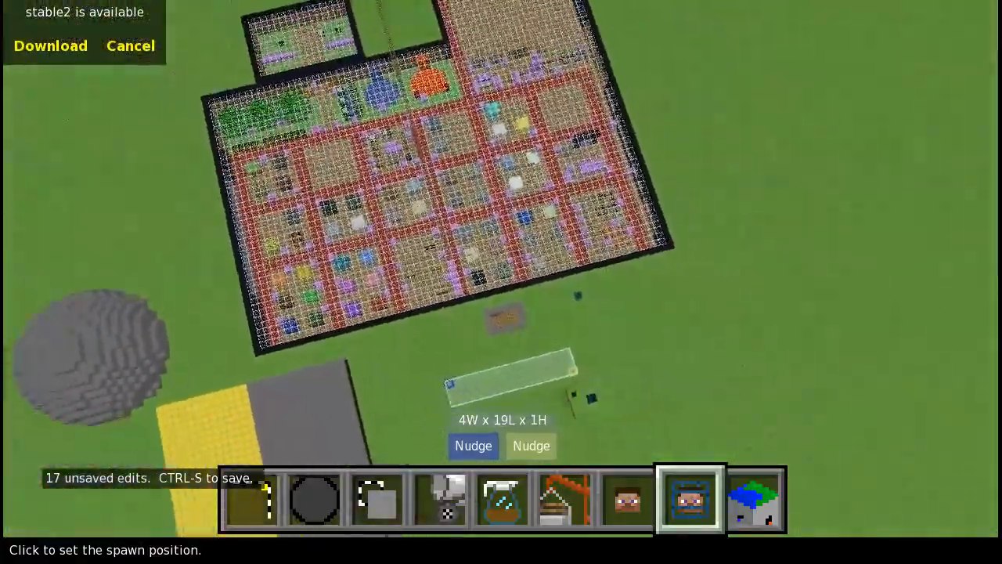
key("space")
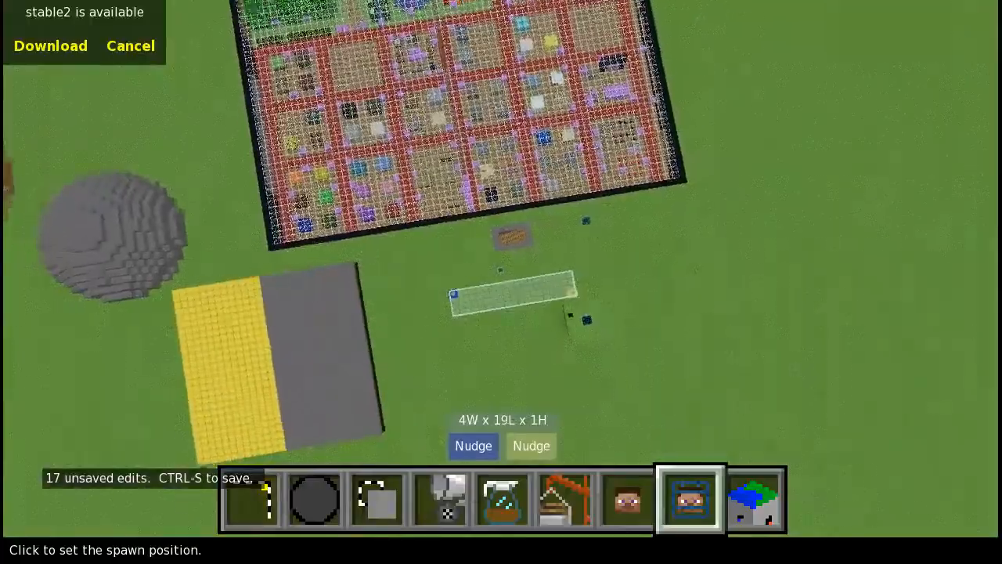